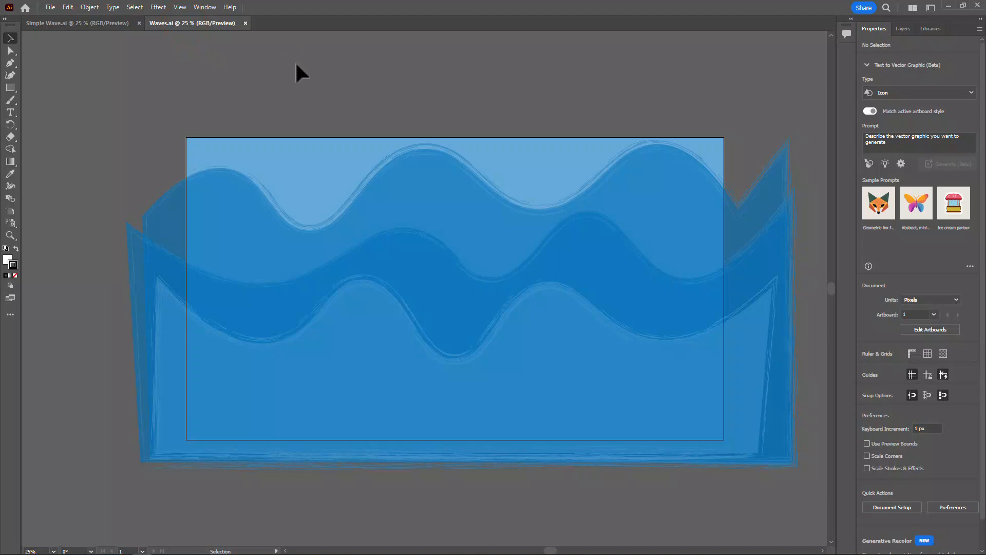
Create a 1920 x 1080 px document from the Web-Large preset, named "Waves" followed by the author's first name.
{"action": "left_click", "coordinate": [51, 7]}
{"action": "left_click", "coordinate": [58, 21]}
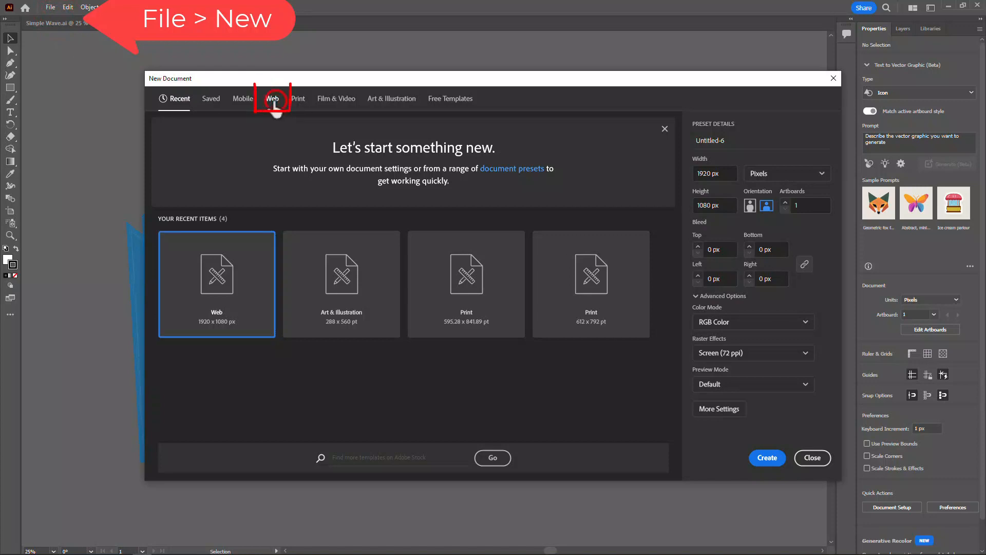
{"action": "left_click", "coordinate": [273, 103]}
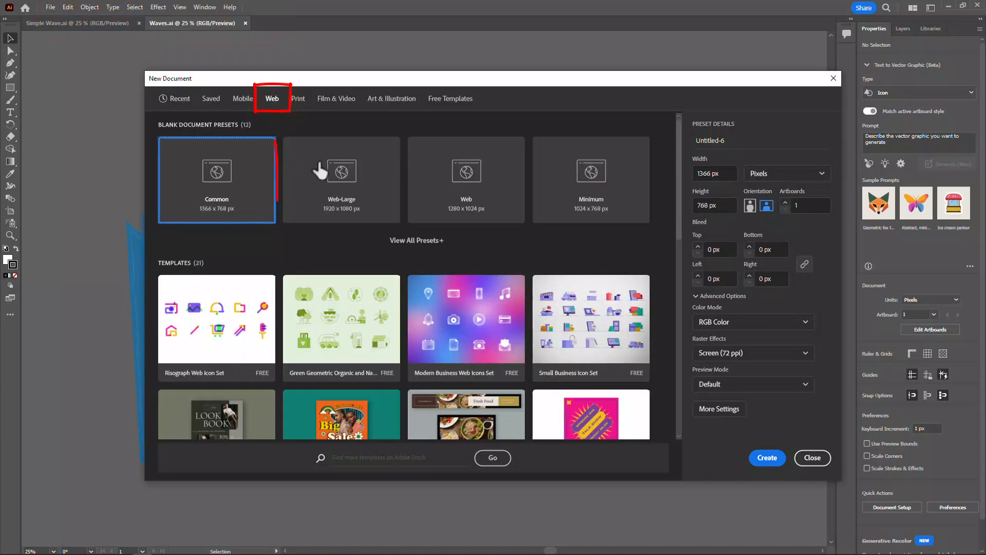
{"action": "left_click", "coordinate": [338, 177]}
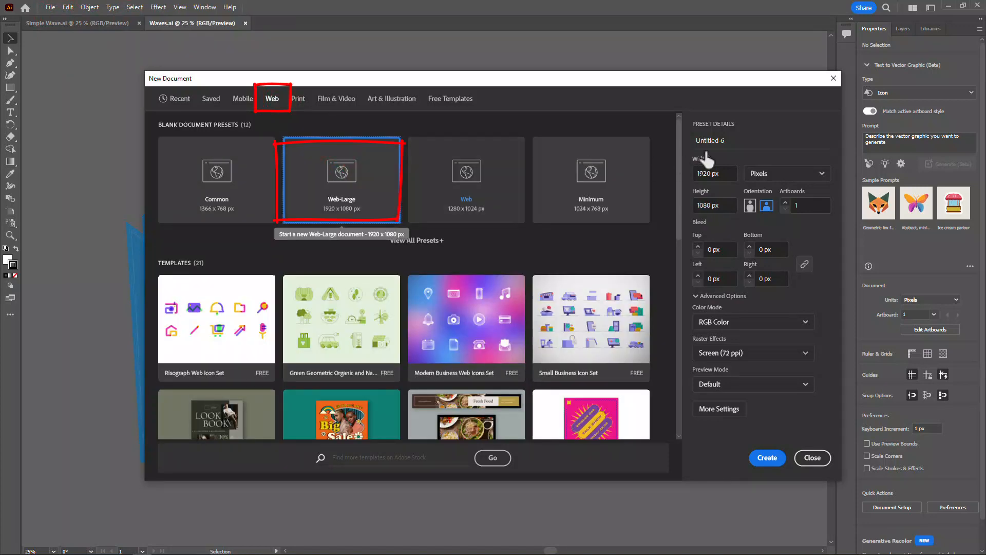
{"action": "left_click", "coordinate": [744, 138]}
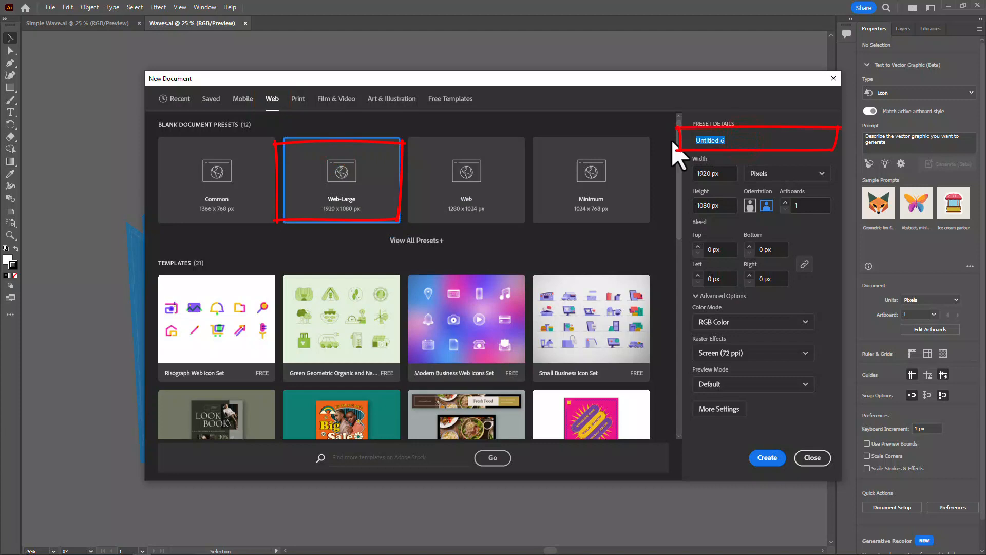
{"action": "type", "text": "Waves justine"}
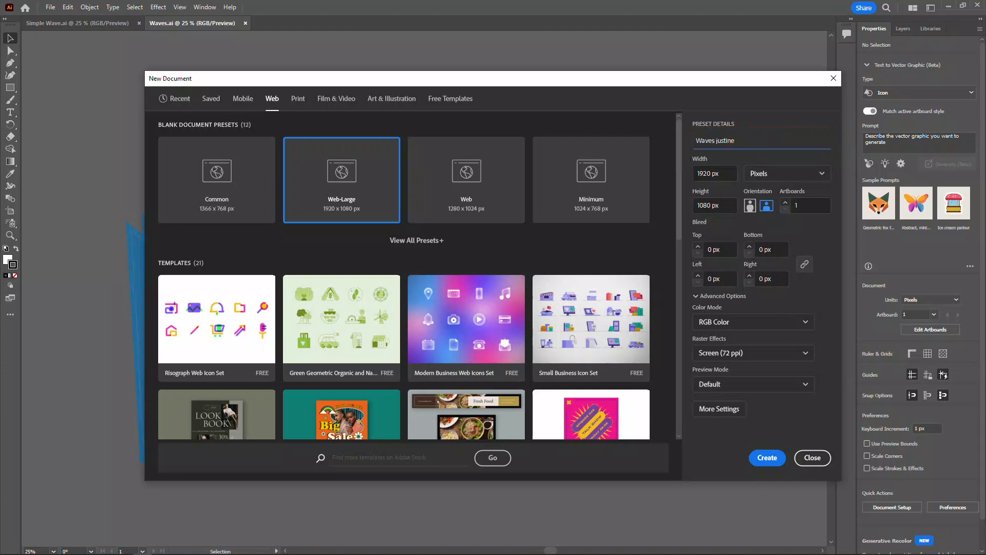
{"action": "left_click", "coordinate": [765, 459]}
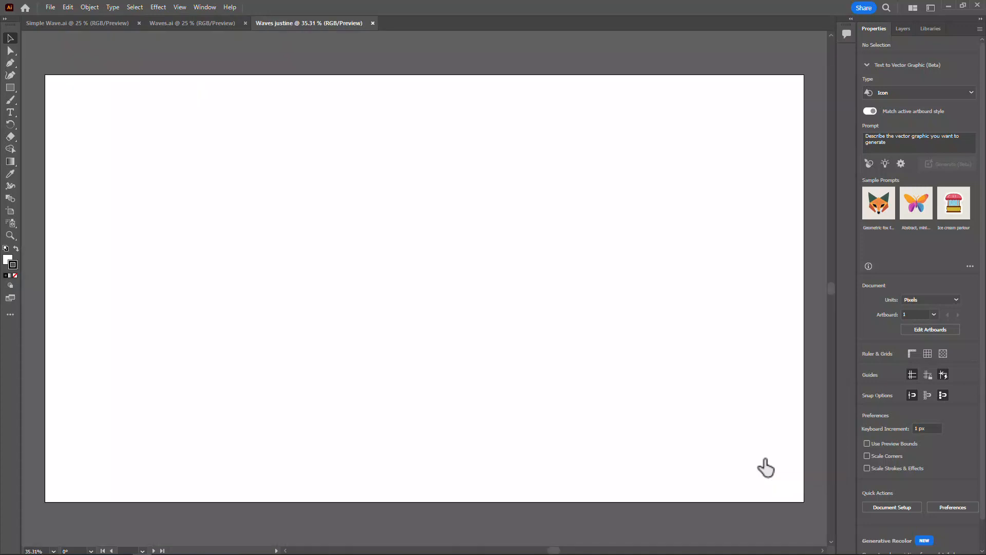
Draw a 1920 x 1080 px rectangle covering the whole artboard and set its stroke to none.
{"action": "left_click", "coordinate": [10, 87]}
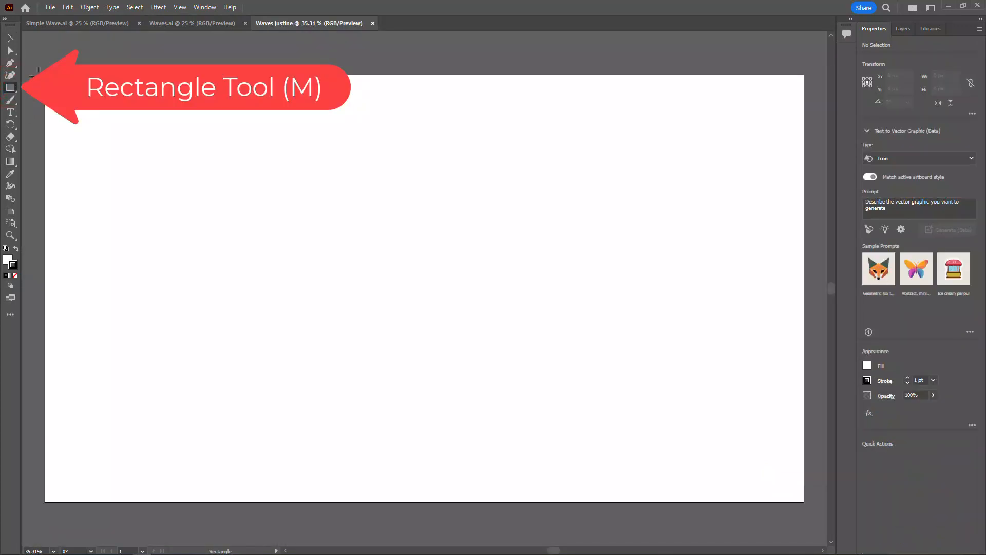
{"action": "mouse_move", "coordinate": [45, 74]}
{"action": "left_mouse_down"}
{"action": "mouse_move", "coordinate": [325, 315]}
{"action": "mouse_move", "coordinate": [621, 452]}
{"action": "mouse_move", "coordinate": [775, 502]}
{"action": "mouse_move", "coordinate": [804, 501]}
{"action": "left_mouse_up"}
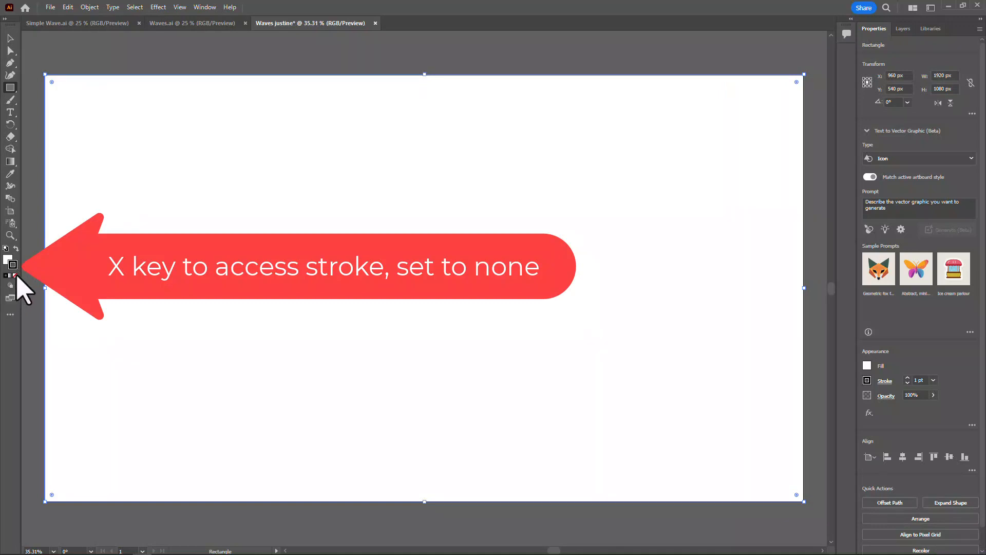
{"action": "left_click", "coordinate": [16, 276]}
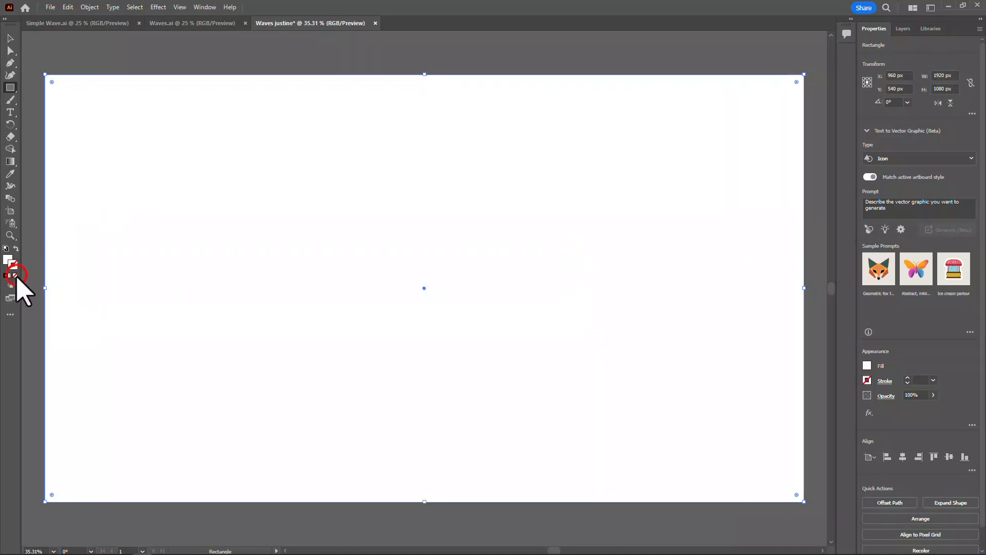
Fill the background rectangle with a linear gradient and set the gradient angle to 90°.
{"action": "key", "text": "x"}
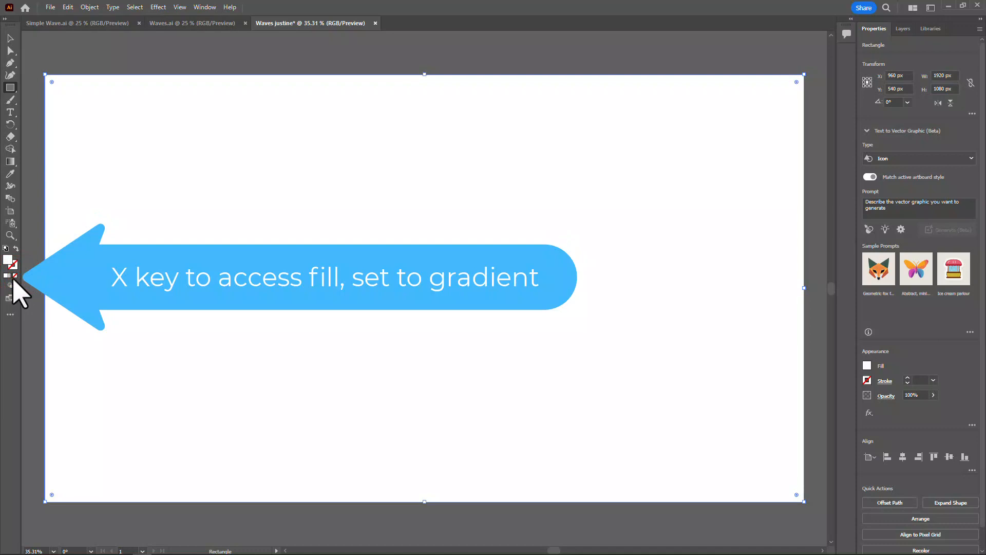
{"action": "left_click", "coordinate": [10, 277]}
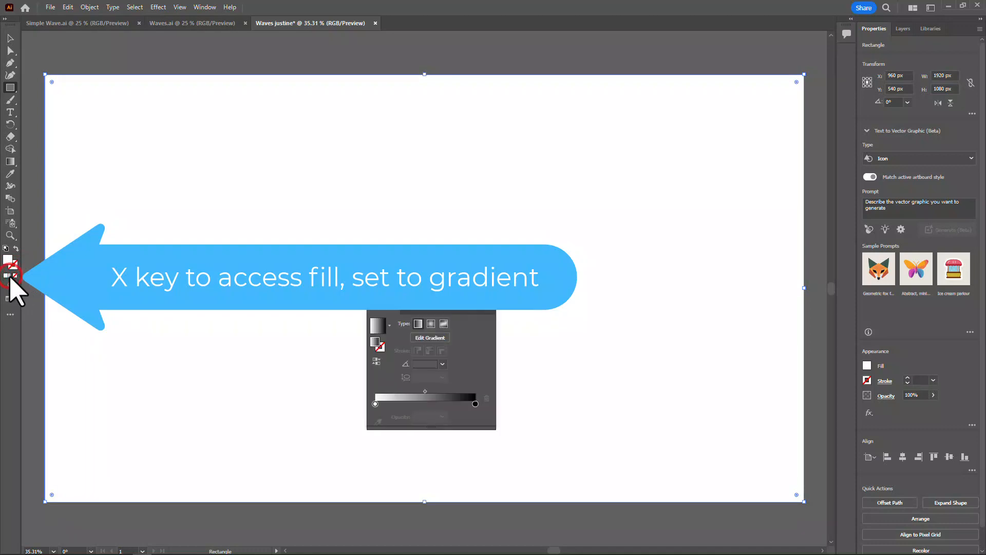
{"action": "left_click", "coordinate": [421, 340]}
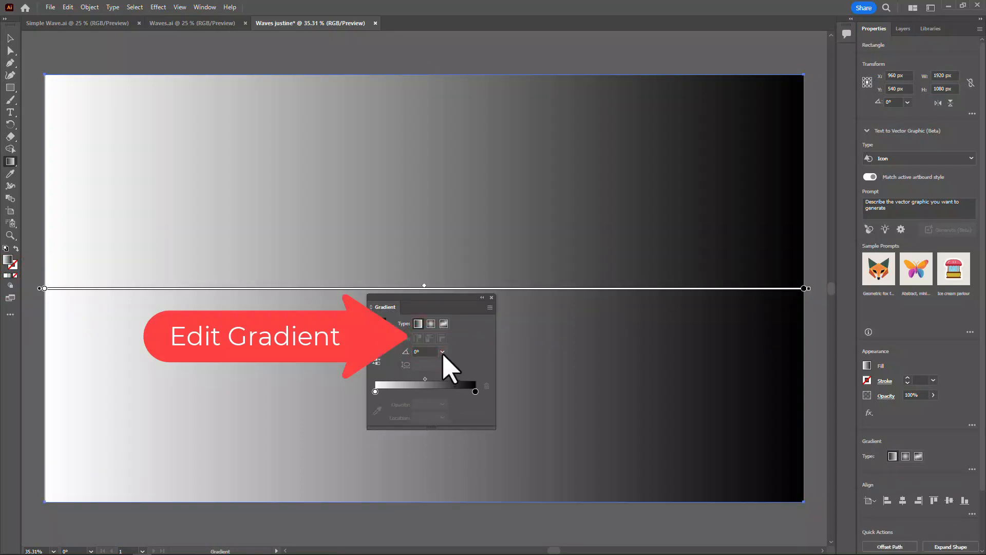
{"action": "left_click", "coordinate": [442, 352]}
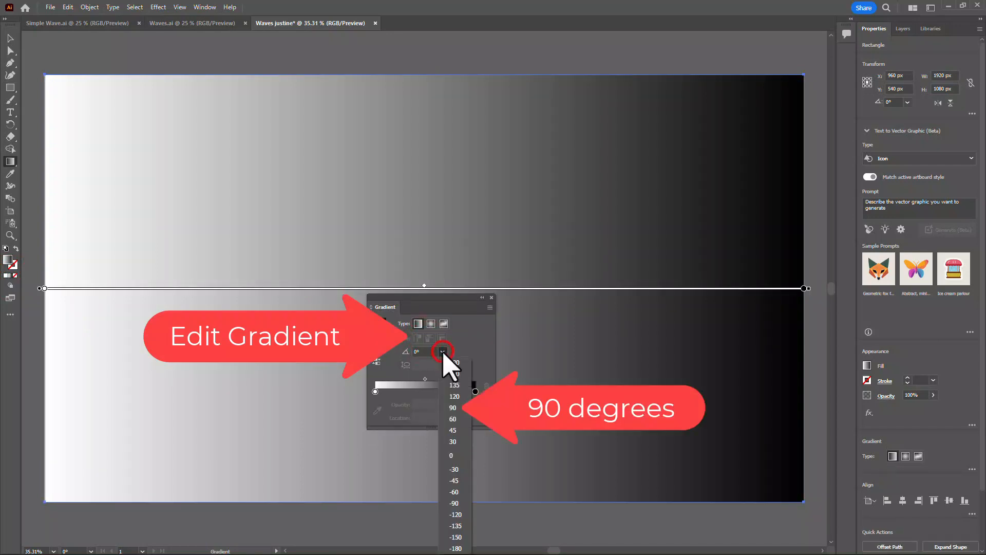
{"action": "left_click", "coordinate": [453, 408]}
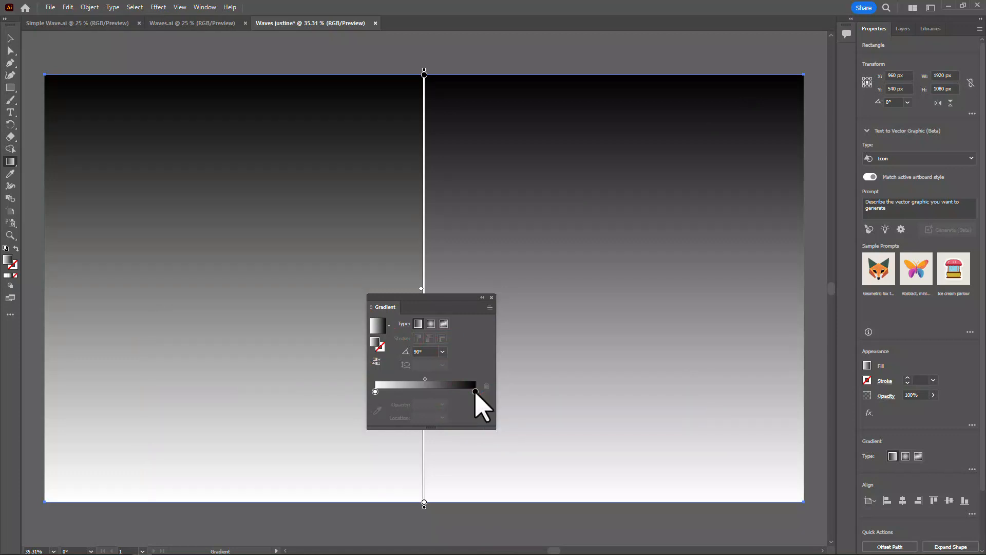
Set the gradient's black stop to light blue, shift its midpoint to about 65%, and close the gradient settings.
{"action": "double_click", "coordinate": [475, 392]}
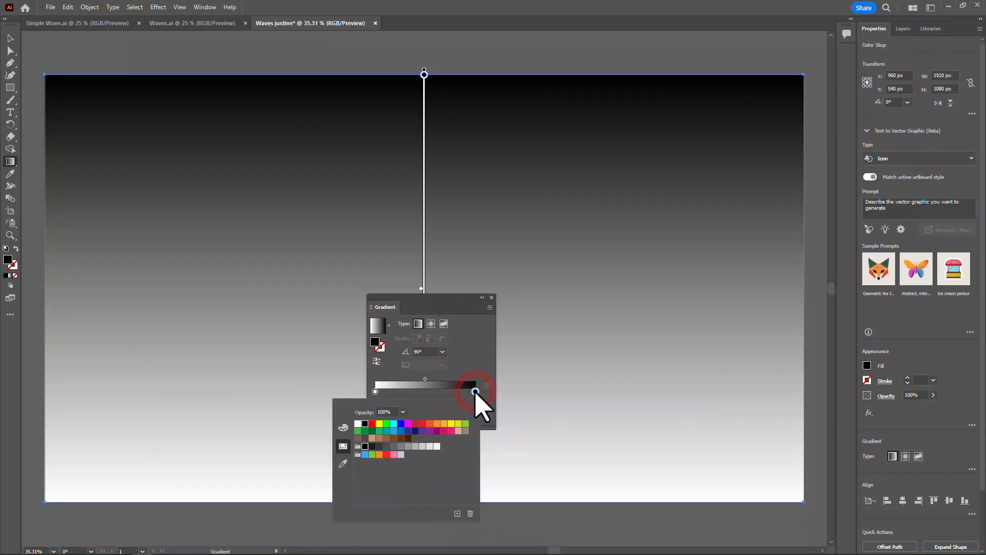
{"action": "left_click", "coordinate": [393, 430]}
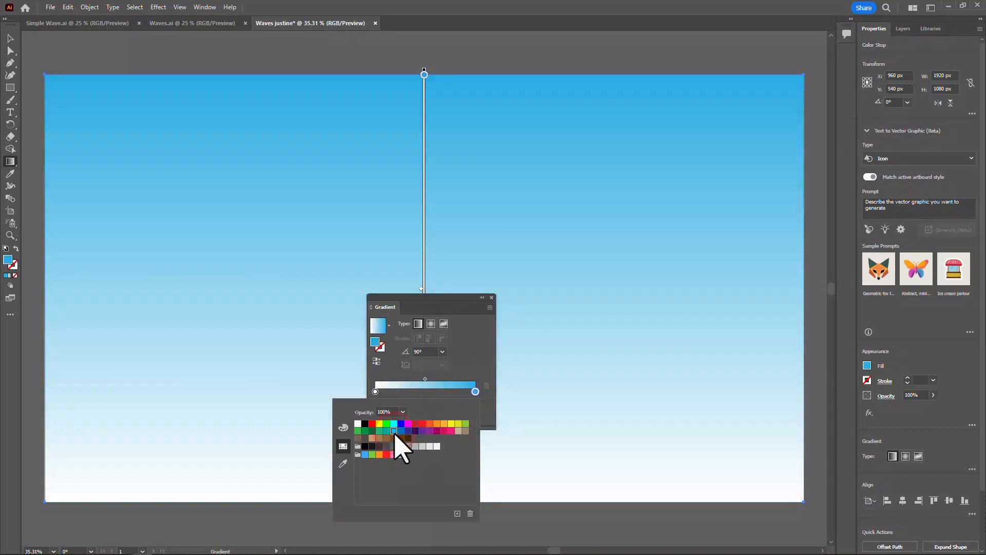
{"action": "left_click", "coordinate": [426, 379]}
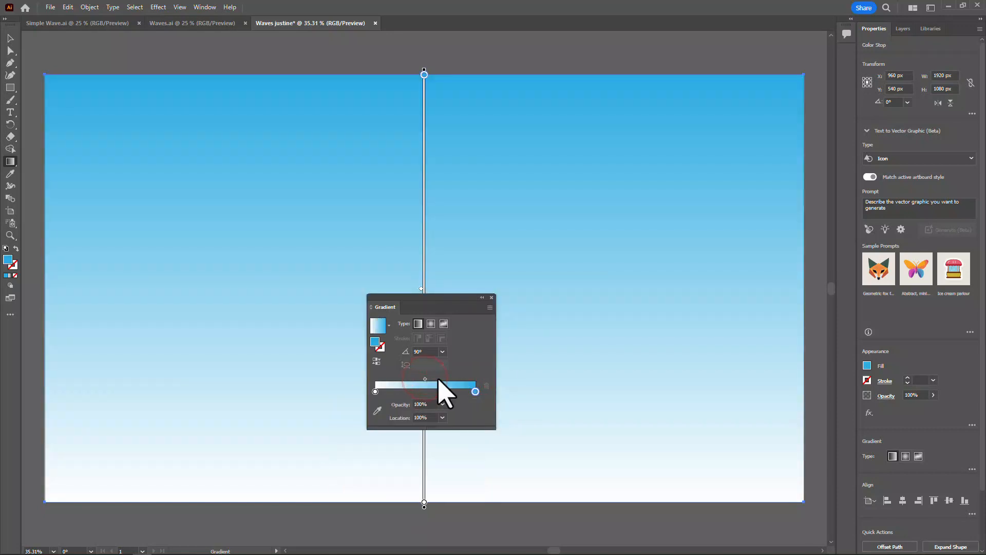
{"action": "left_click", "coordinate": [426, 379]}
{"action": "left_click_drag", "start_coordinate": [425, 379], "coordinate": [440, 379]}
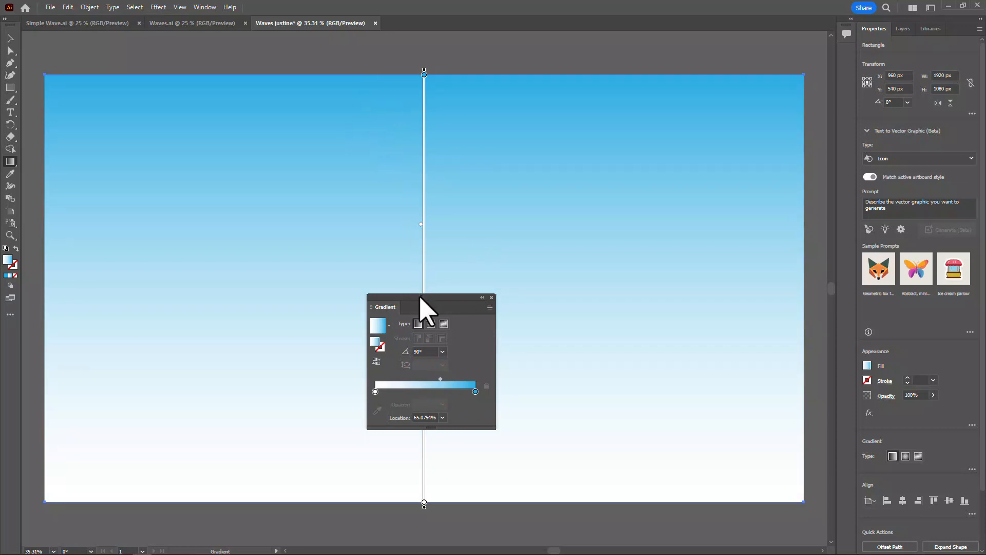
{"action": "left_click_drag", "start_coordinate": [420, 296], "coordinate": [603, 264]}
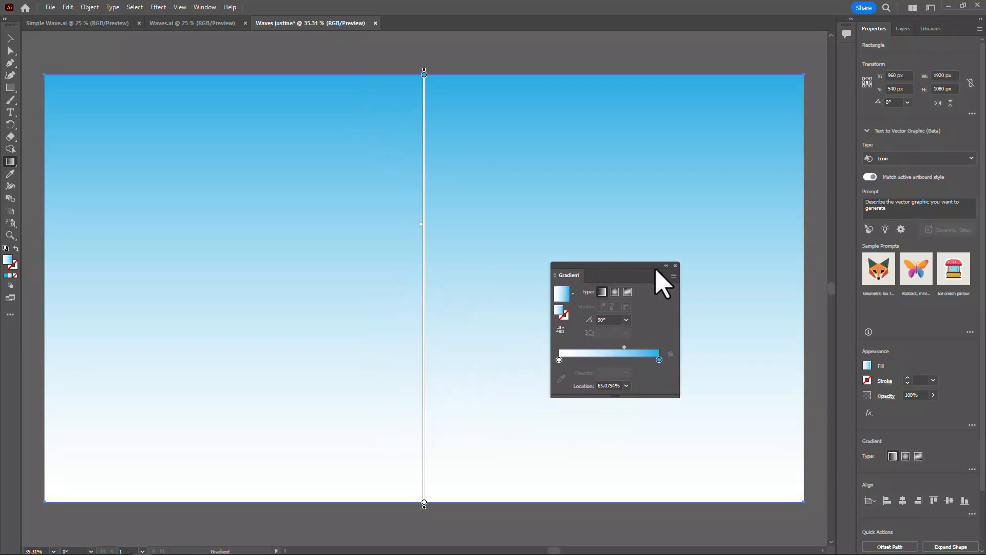
{"action": "left_click", "coordinate": [675, 265]}
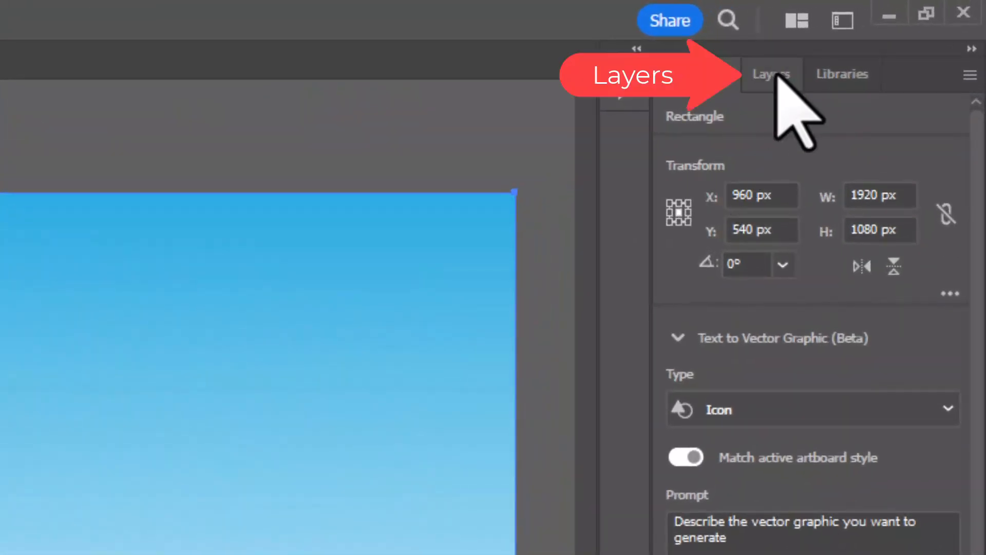
Expand Layer 1 and lock the background rectangle inside it.
{"action": "left_click", "coordinate": [776, 74]}
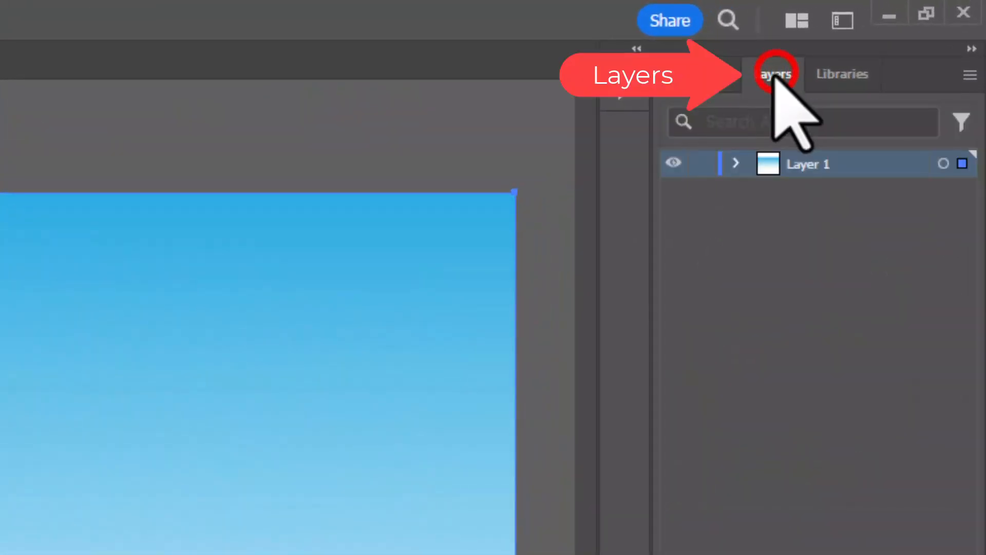
{"action": "left_click", "coordinate": [734, 165]}
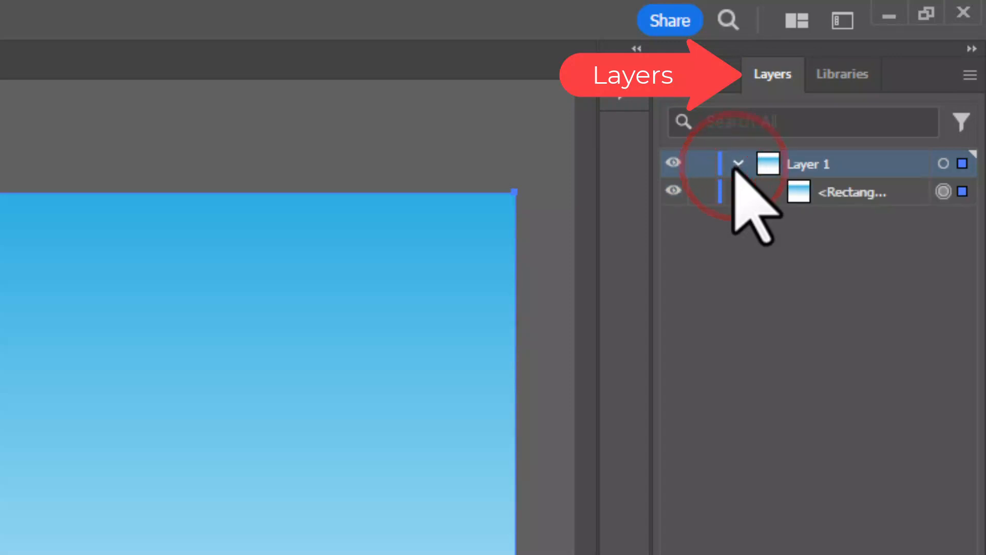
{"action": "left_click", "coordinate": [703, 192]}
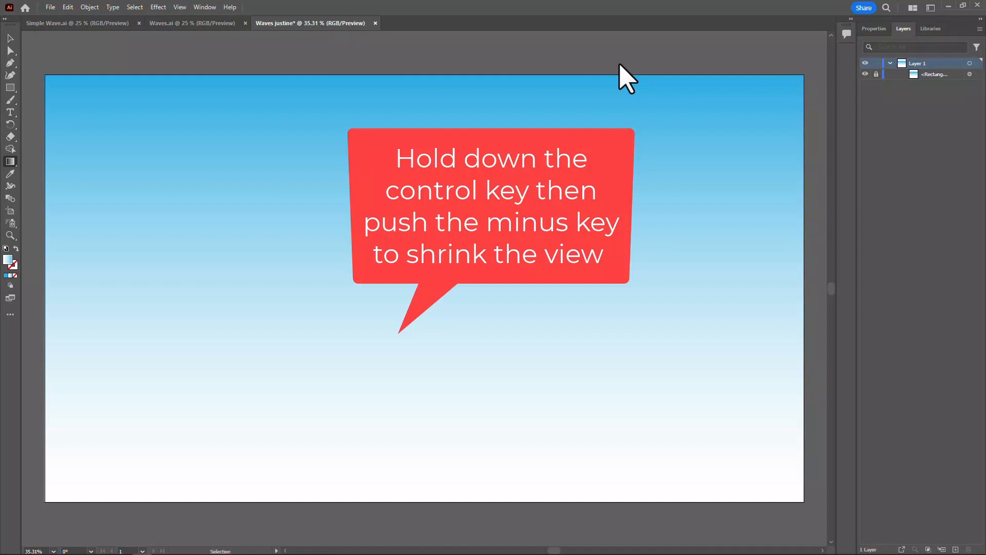
Draw a closed Pen shape with a two-peak zigzag upper edge, extending beyond the artboard's sides and below its lower edge.
{"action": "key", "text": "ctrl+minus"}
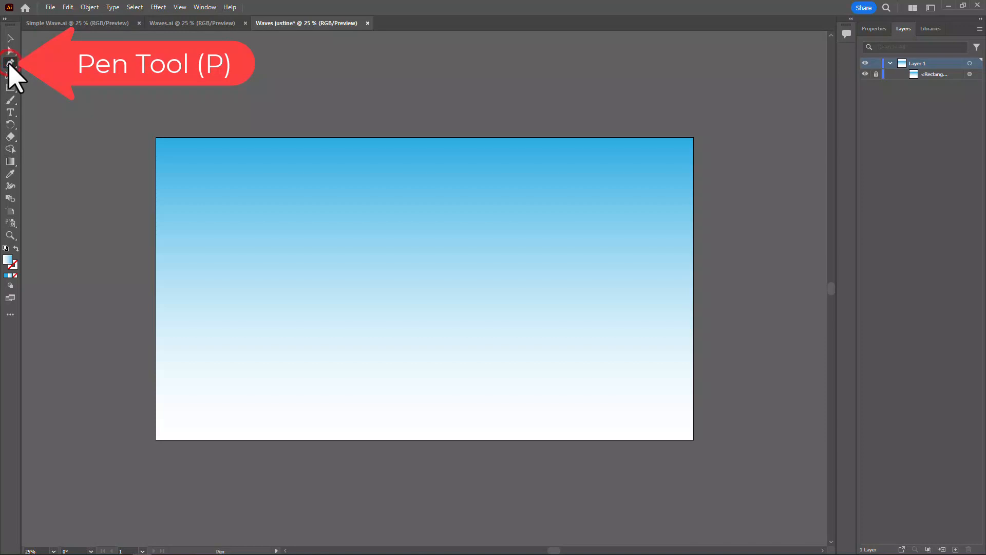
{"action": "left_click", "coordinate": [129, 165]}
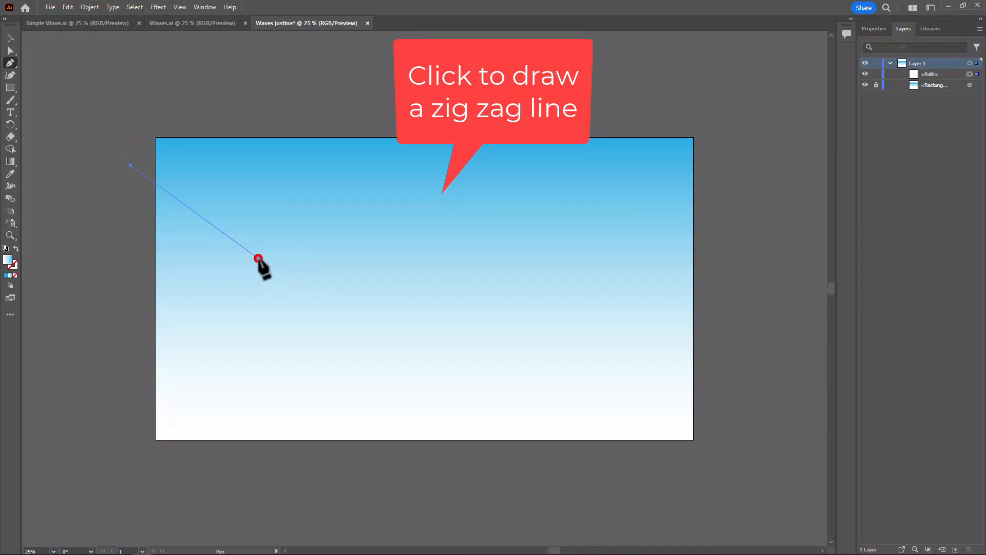
{"action": "left_click", "coordinate": [259, 258]}
{"action": "left_click", "coordinate": [357, 179]}
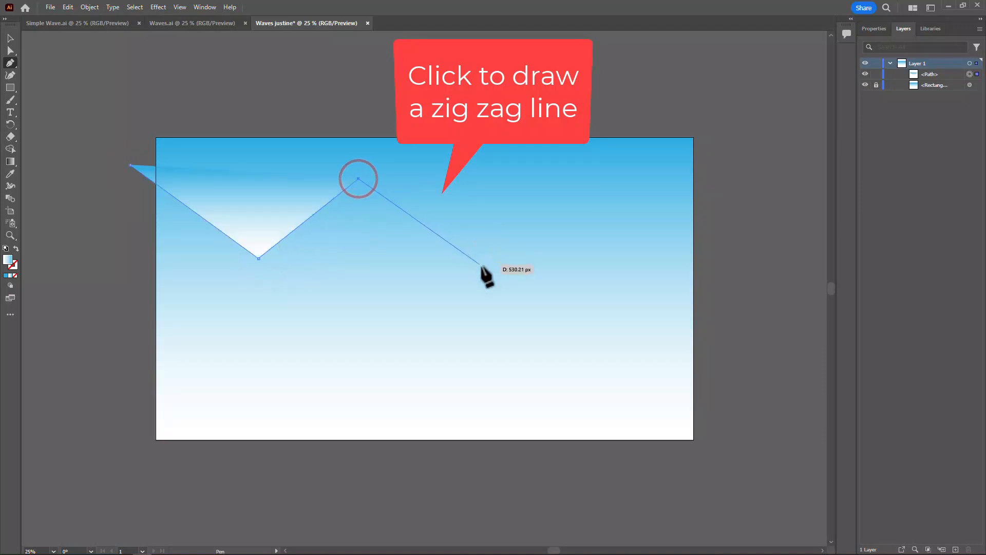
{"action": "left_click", "coordinate": [481, 266]}
{"action": "left_click", "coordinate": [578, 191]}
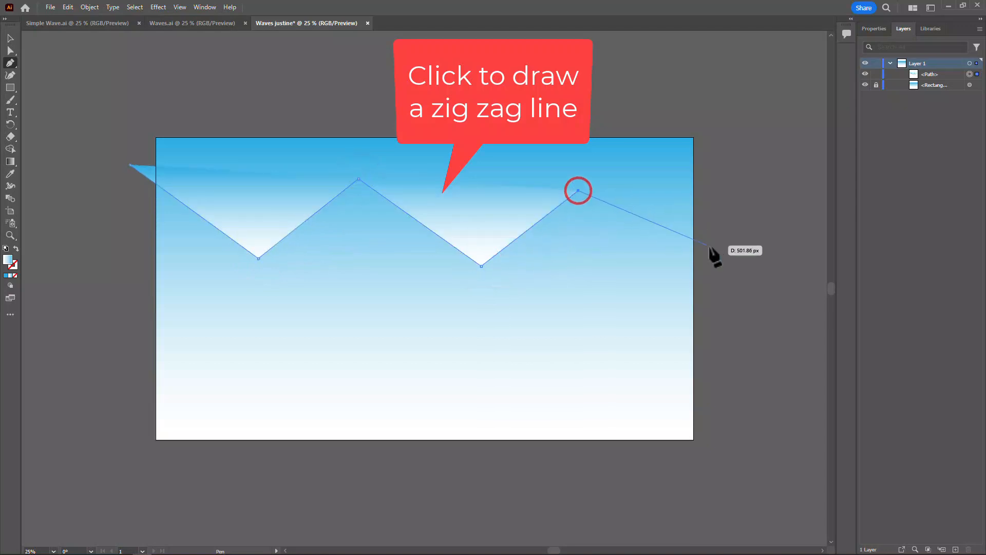
{"action": "left_click", "coordinate": [722, 317]}
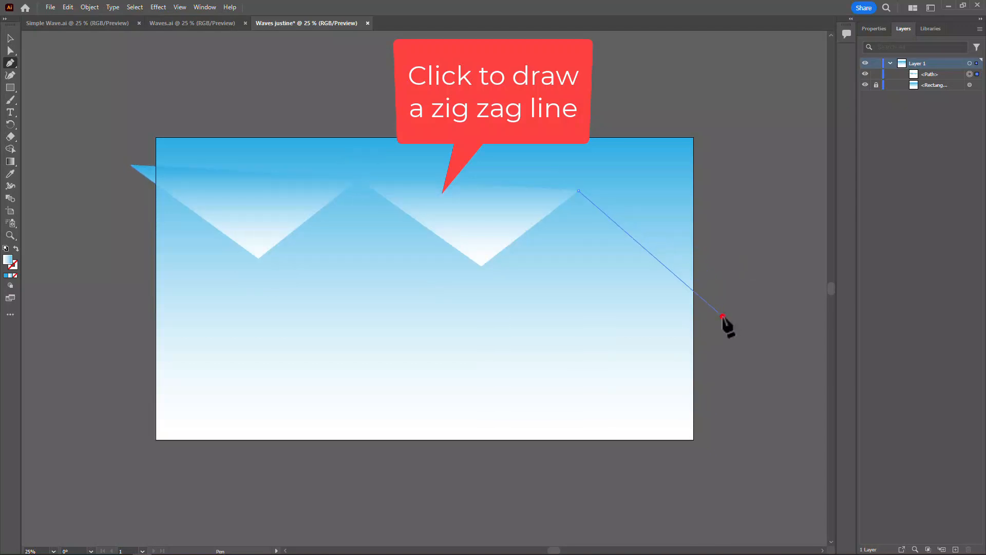
{"action": "left_click", "coordinate": [723, 468]}
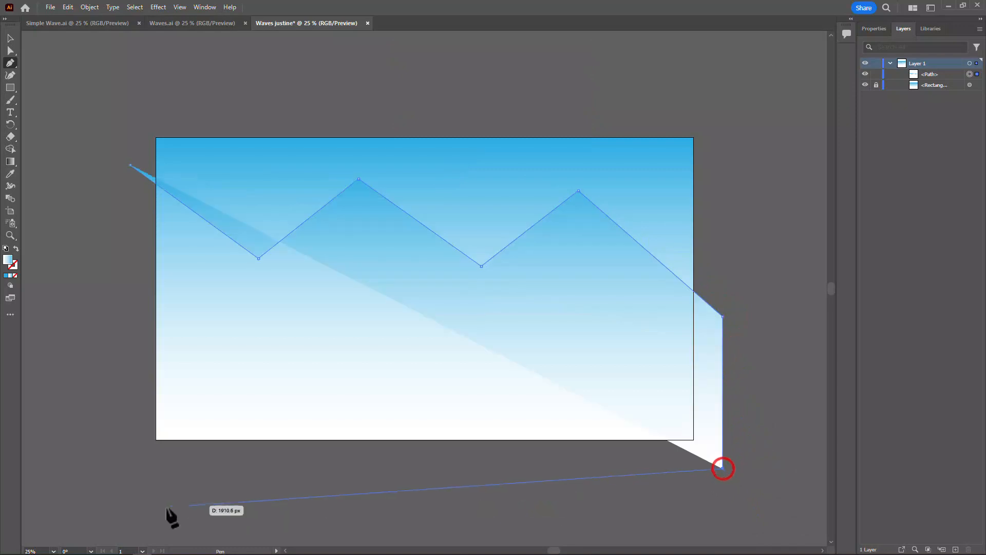
{"action": "left_click", "coordinate": [121, 468]}
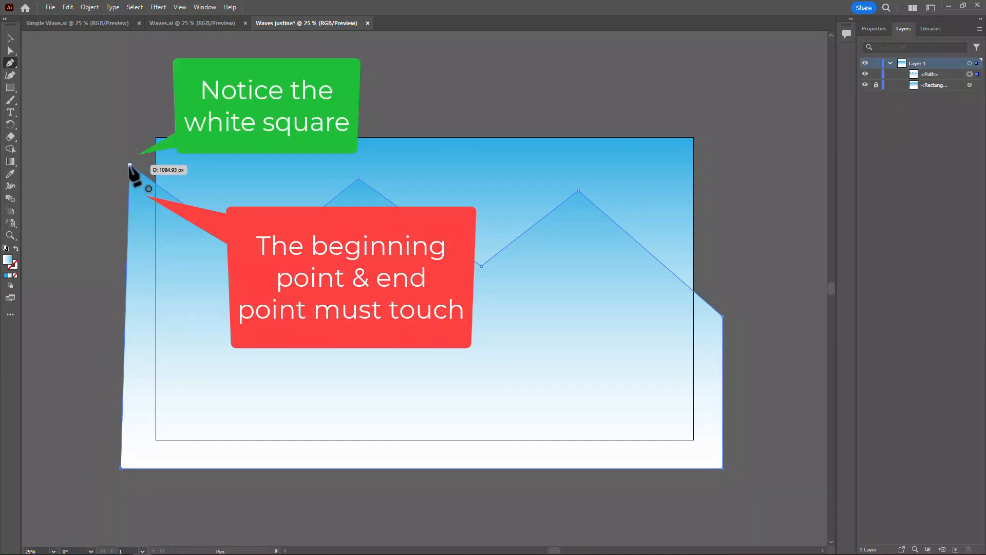
{"action": "left_click", "coordinate": [130, 165]}
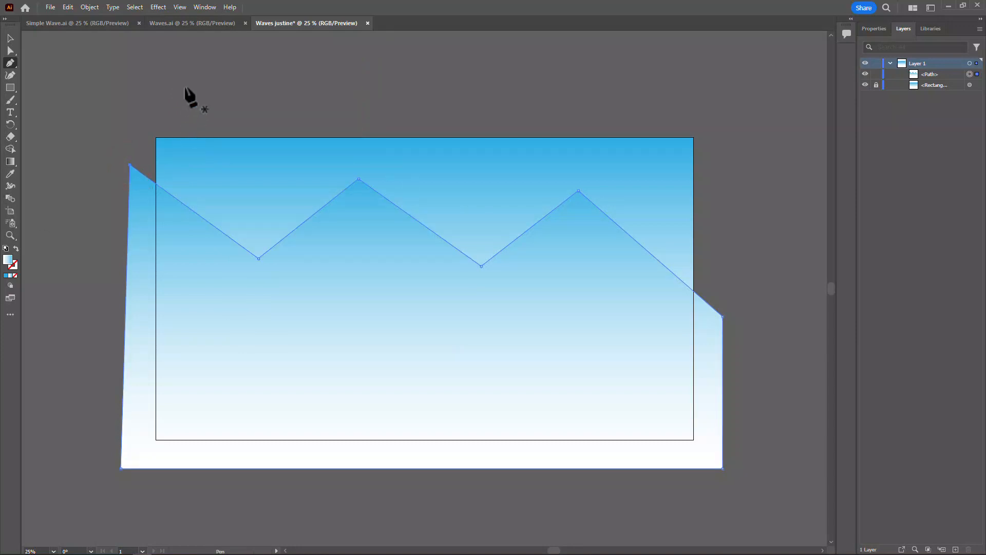
Fill the zigzag shape with the solid light blue swatch.
{"action": "left_click", "coordinate": [205, 7]}
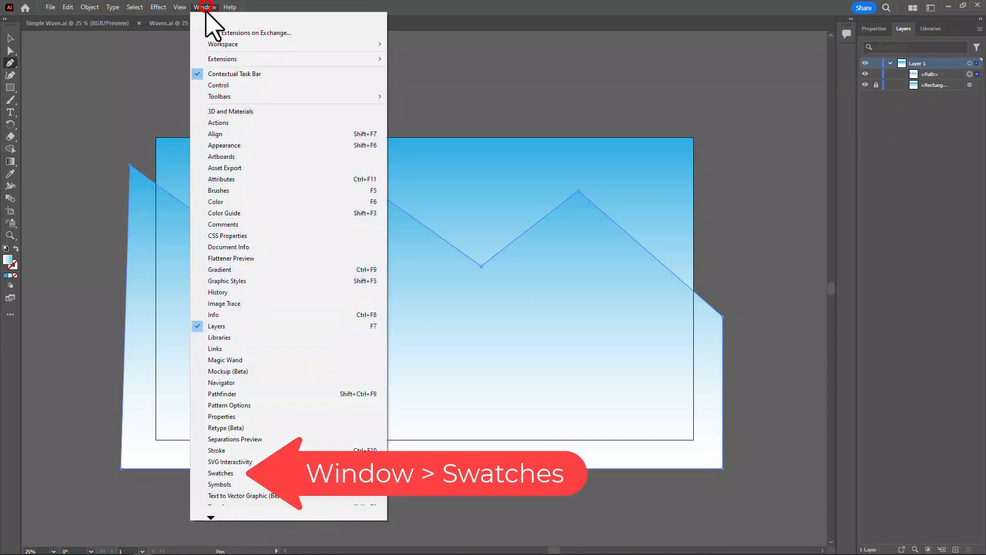
{"action": "left_click", "coordinate": [240, 472]}
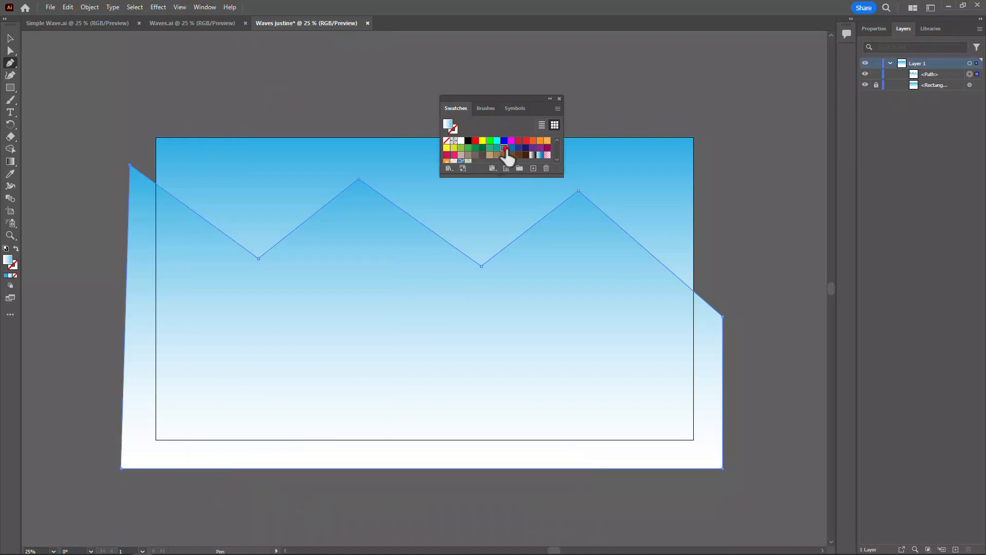
{"action": "left_click", "coordinate": [505, 148]}
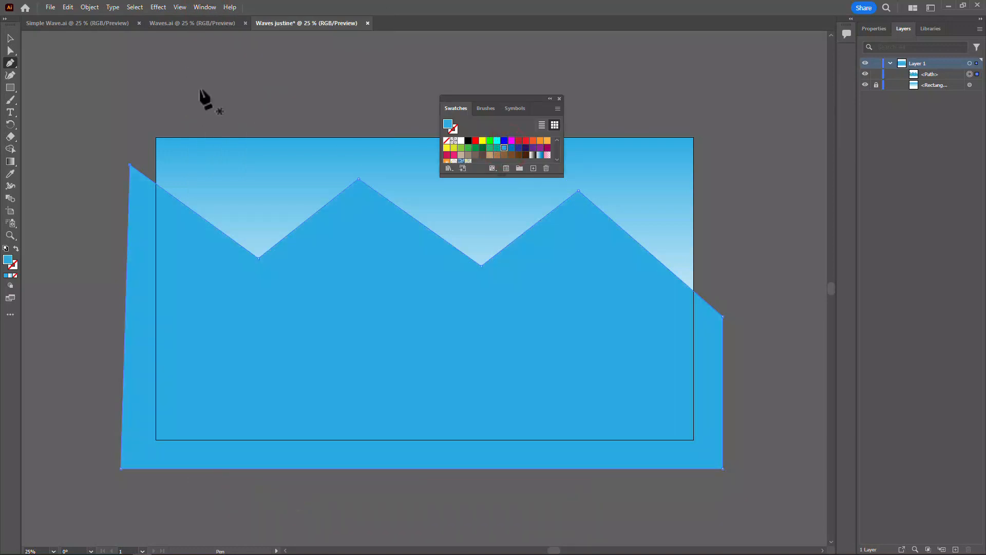
Curve the zigzag shape's two peaks and two valleys with the Curvature tool, then lower both peaks and shift the second one right.
{"action": "left_click", "coordinate": [10, 75]}
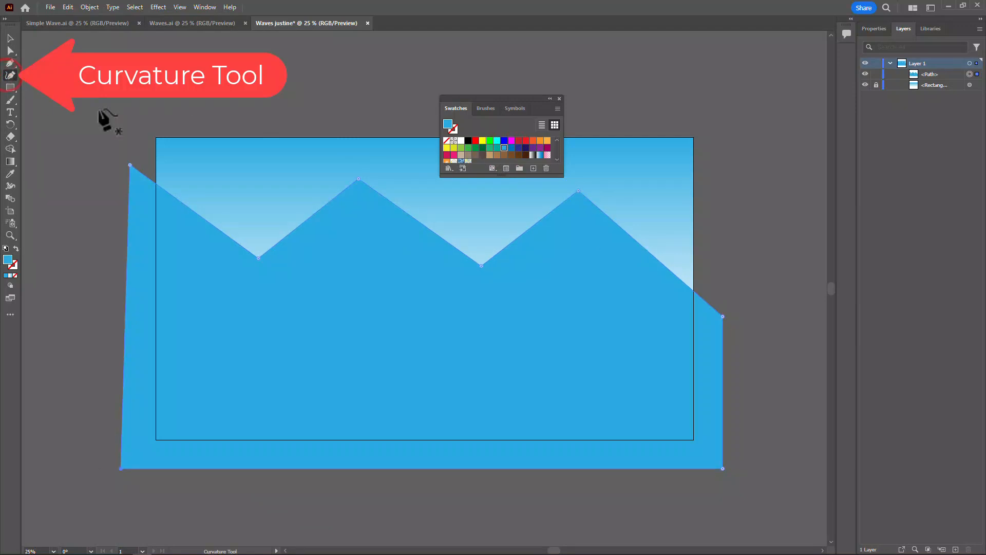
{"action": "double_click", "coordinate": [257, 258]}
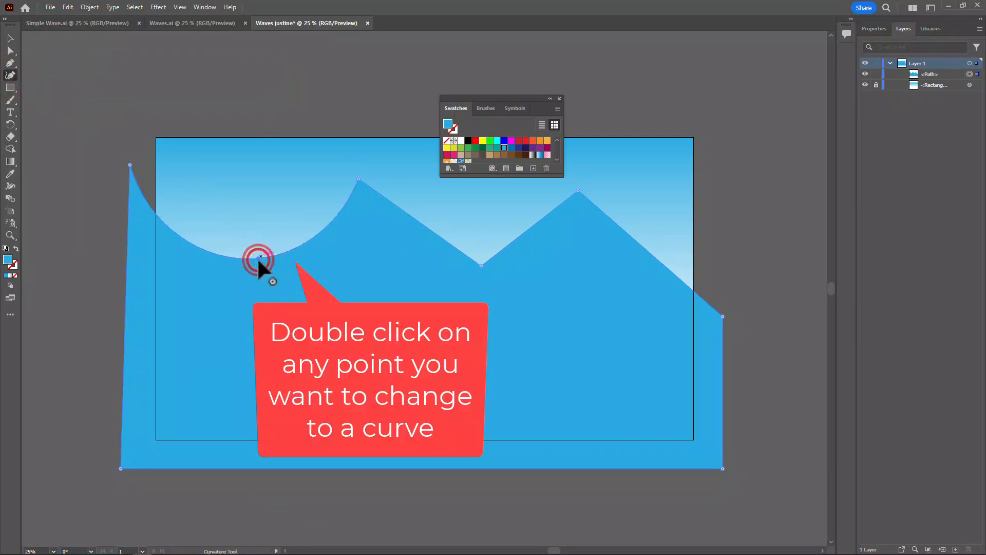
{"action": "double_click", "coordinate": [358, 179]}
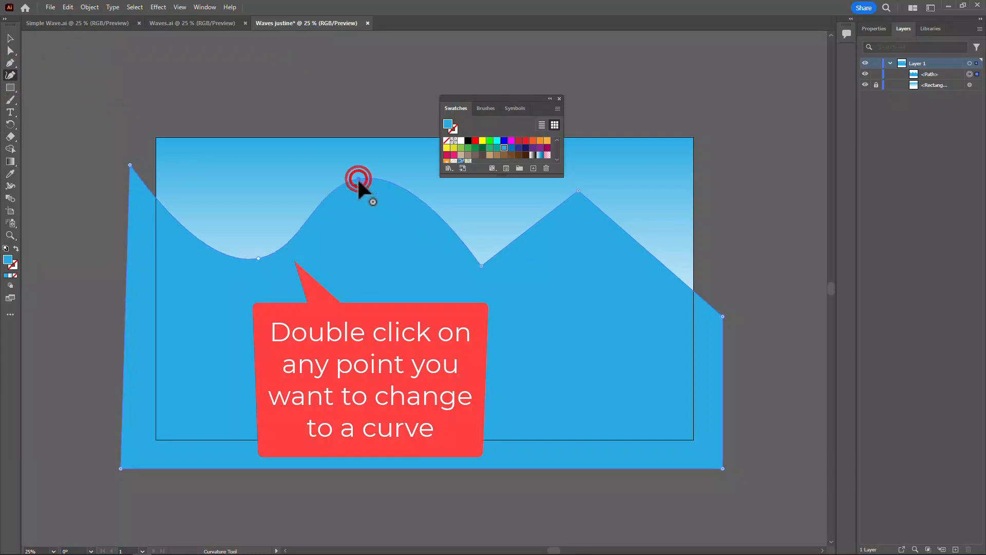
{"action": "double_click", "coordinate": [480, 266]}
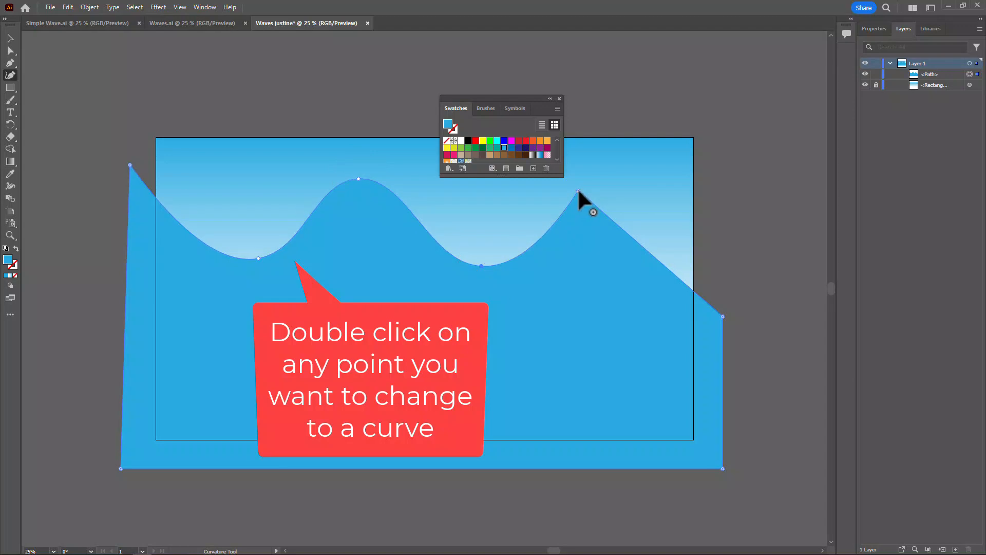
{"action": "double_click", "coordinate": [578, 190]}
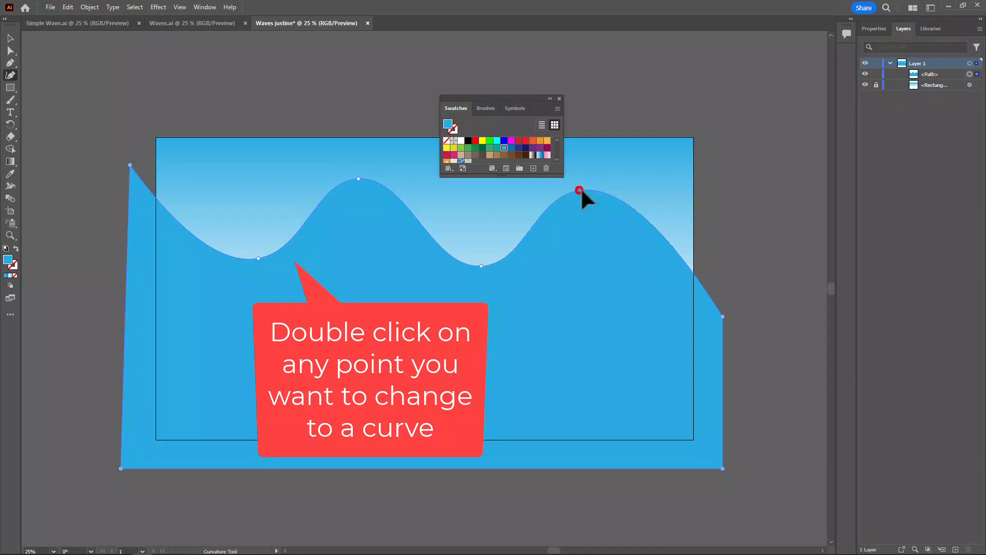
{"action": "left_click_drag", "start_coordinate": [579, 190], "coordinate": [619, 208]}
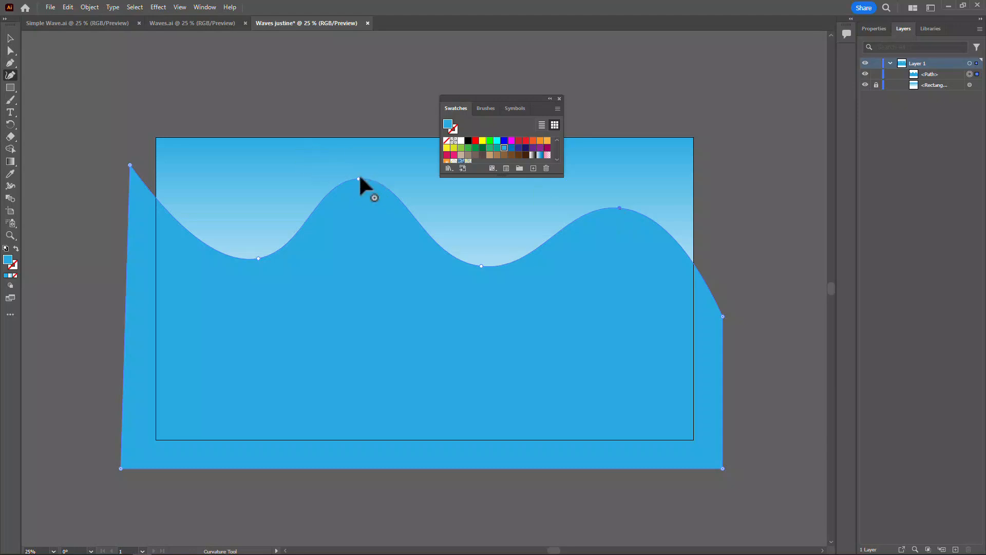
{"action": "left_click_drag", "start_coordinate": [358, 179], "coordinate": [354, 194]}
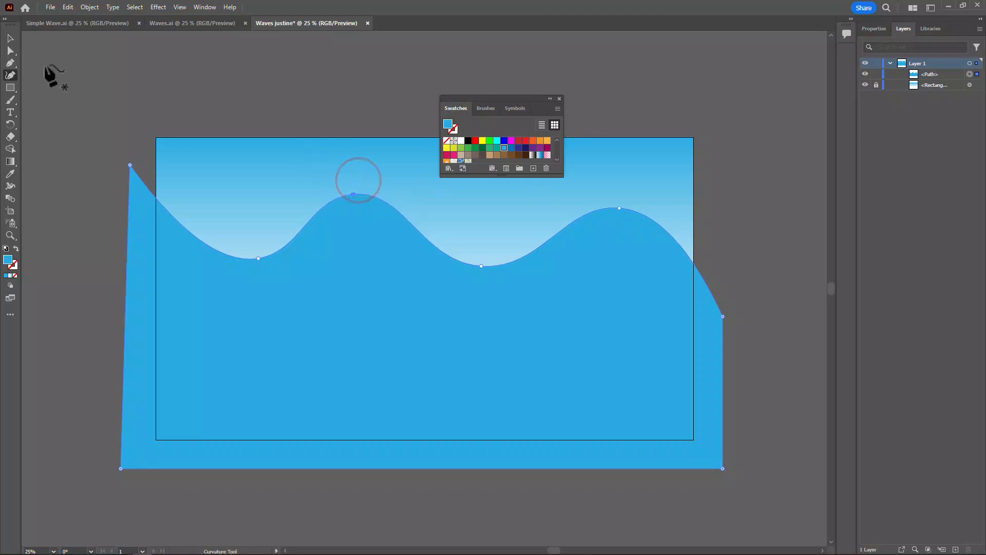
Draw a second closed Pen shape with a lower, three-peak zigzag upper edge, extending past the artboard's sides and lower edge.
{"action": "left_click", "coordinate": [10, 63]}
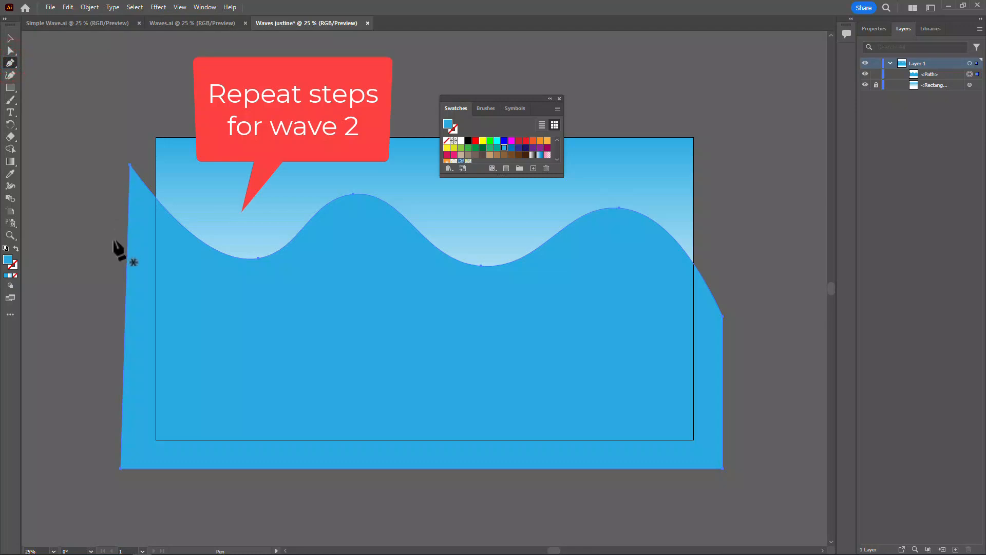
{"action": "left_click", "coordinate": [103, 327]}
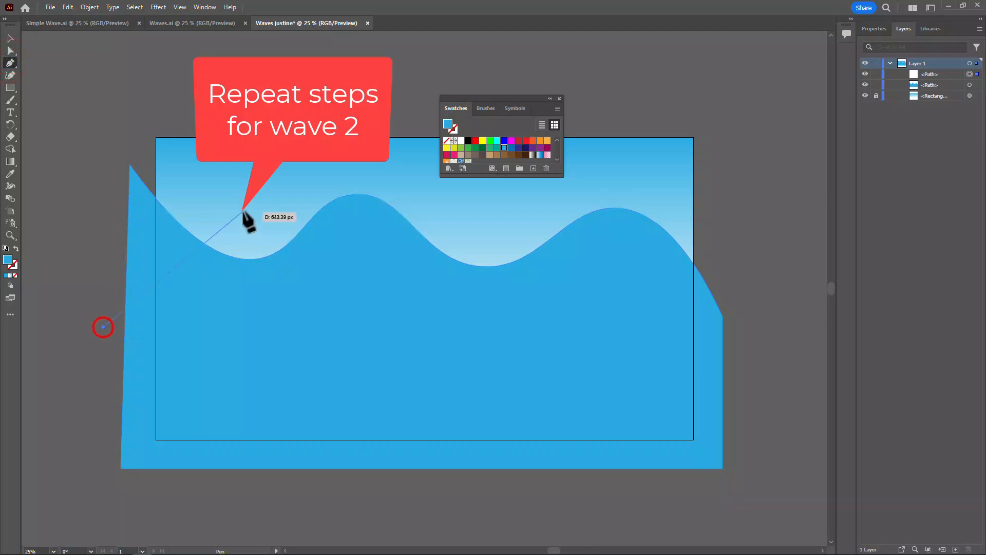
{"action": "left_click", "coordinate": [244, 209]}
{"action": "left_click_drag", "start_coordinate": [335, 323], "coordinate": [445, 322]}
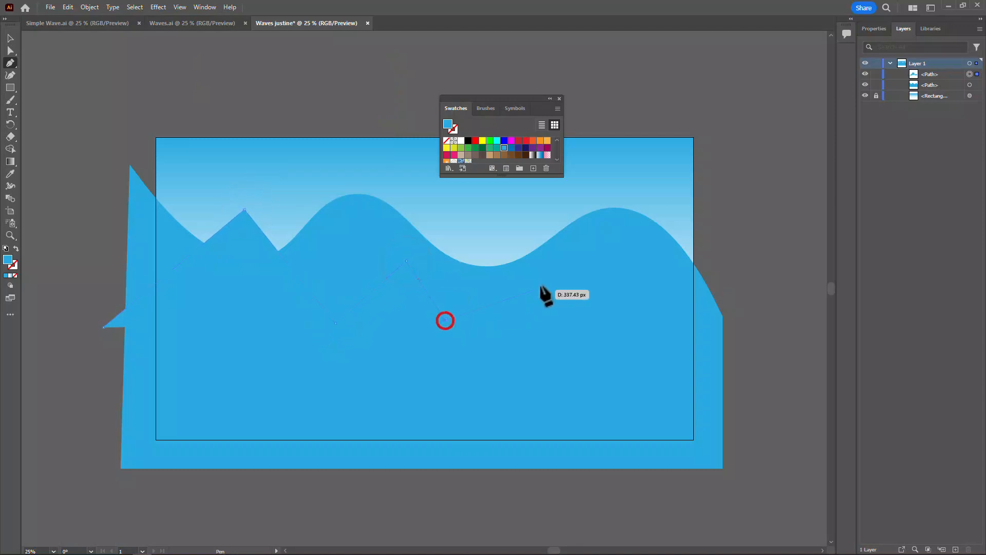
{"action": "left_click", "coordinate": [569, 254]}
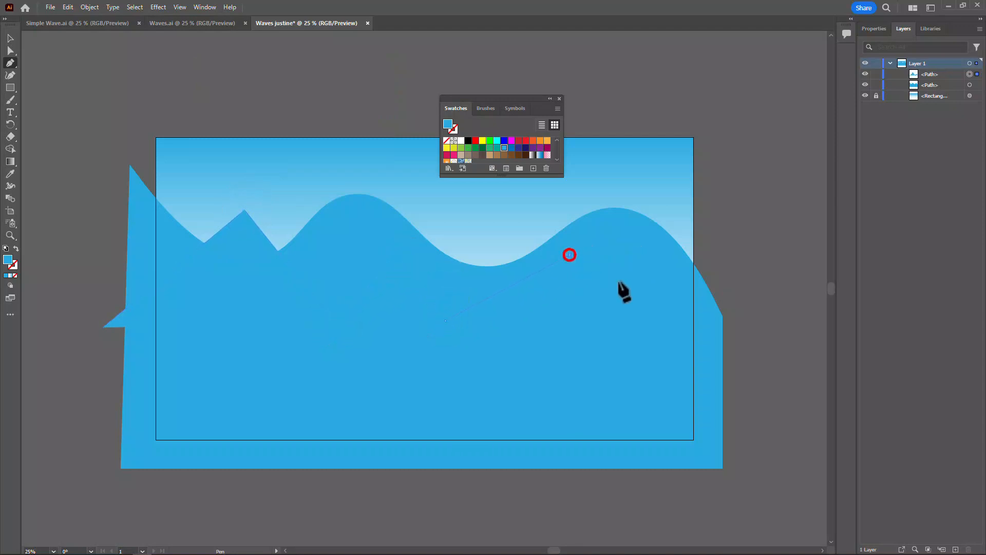
{"action": "left_click", "coordinate": [731, 345]}
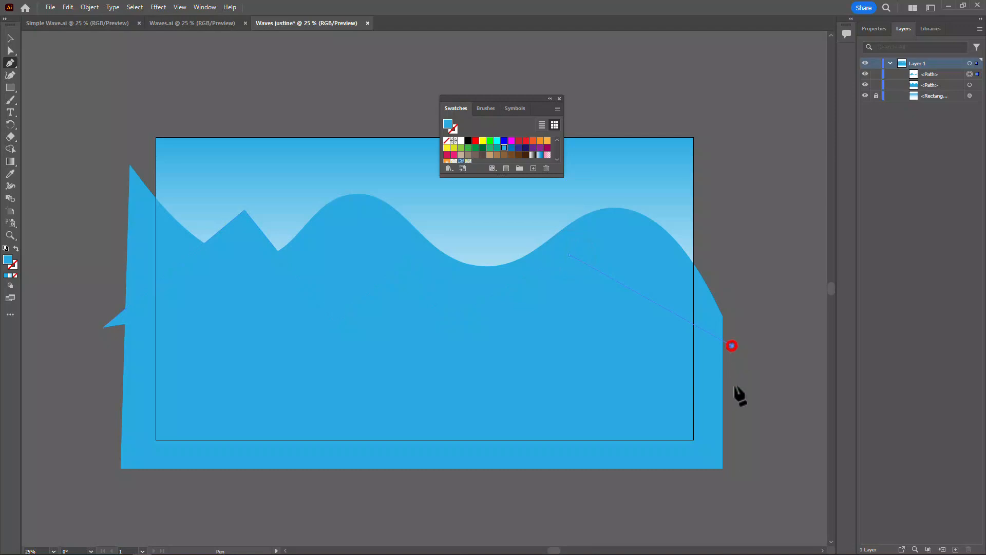
{"action": "left_click", "coordinate": [734, 478]}
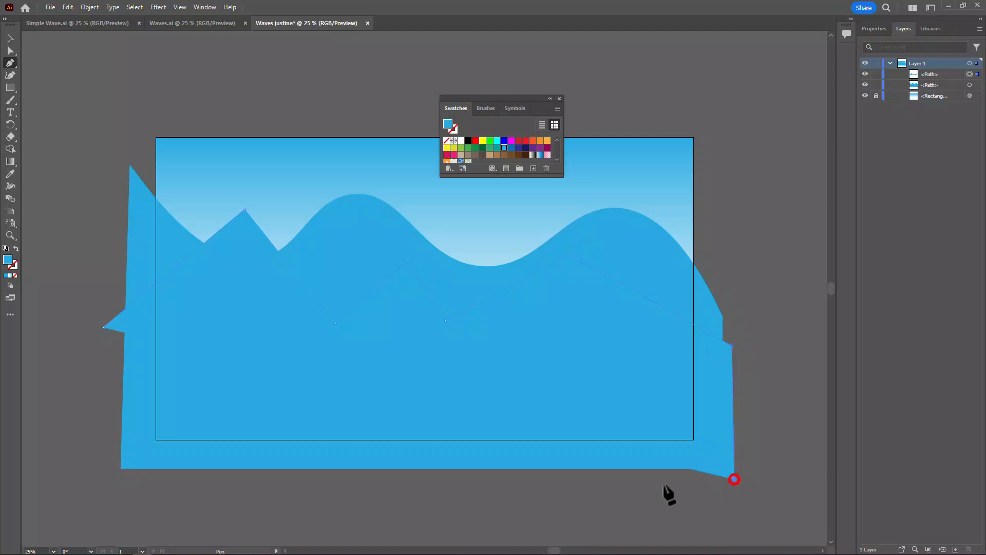
{"action": "left_click", "coordinate": [104, 479]}
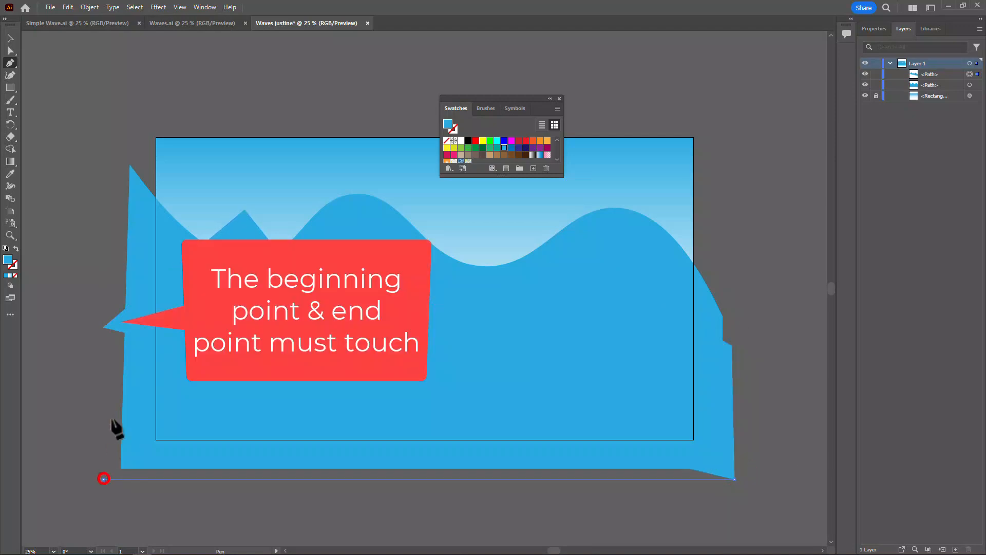
{"action": "left_click", "coordinate": [103, 327]}
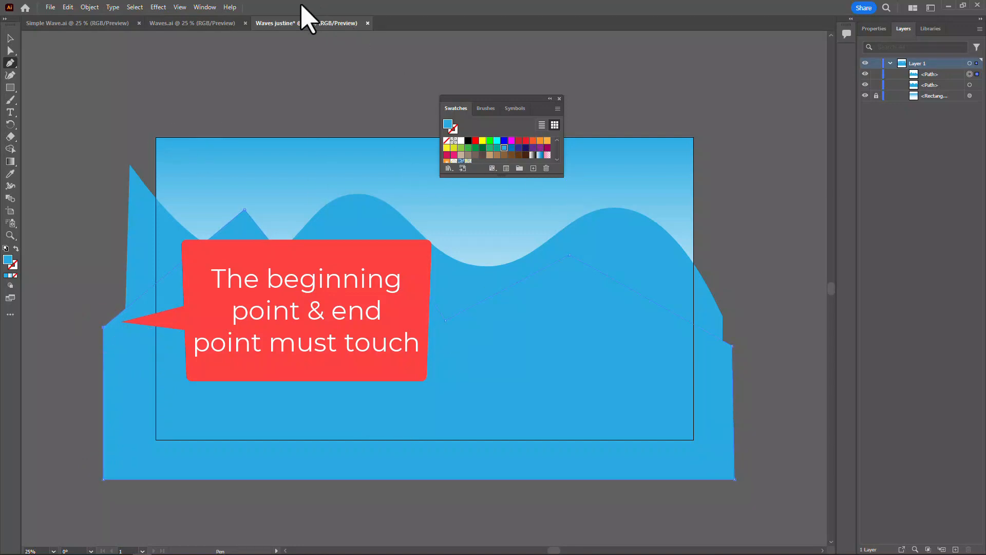
Fill the second zigzag shape with the Color Guide tint one step lighter than the base blue.
{"action": "left_click", "coordinate": [212, 10]}
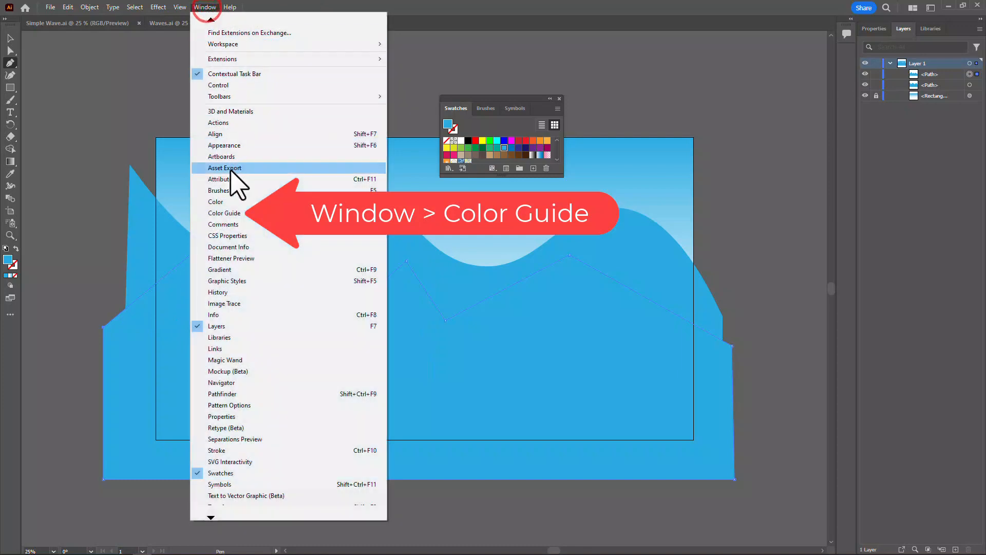
{"action": "left_click", "coordinate": [227, 215]}
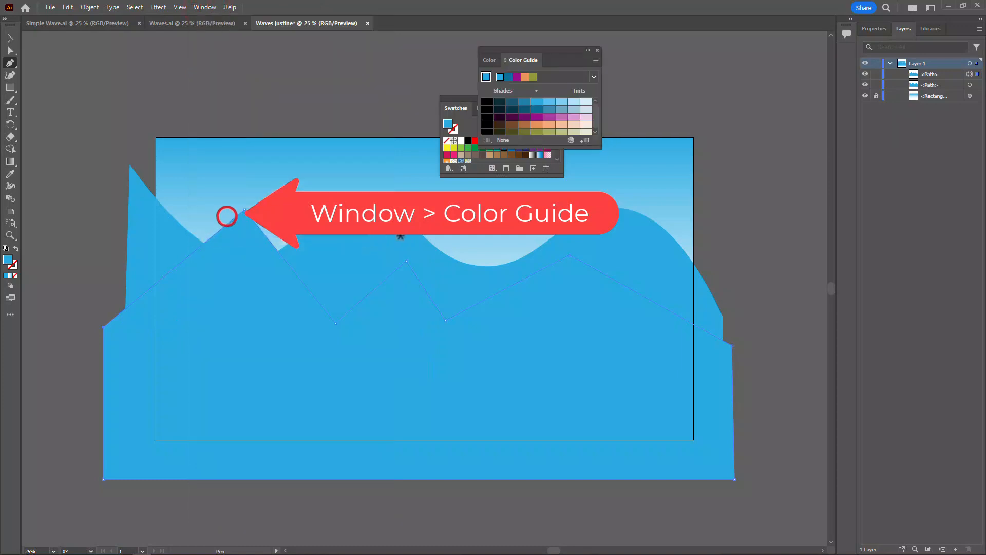
{"action": "left_click", "coordinate": [548, 102]}
{"action": "left_click", "coordinate": [537, 102]}
{"action": "left_click", "coordinate": [549, 102]}
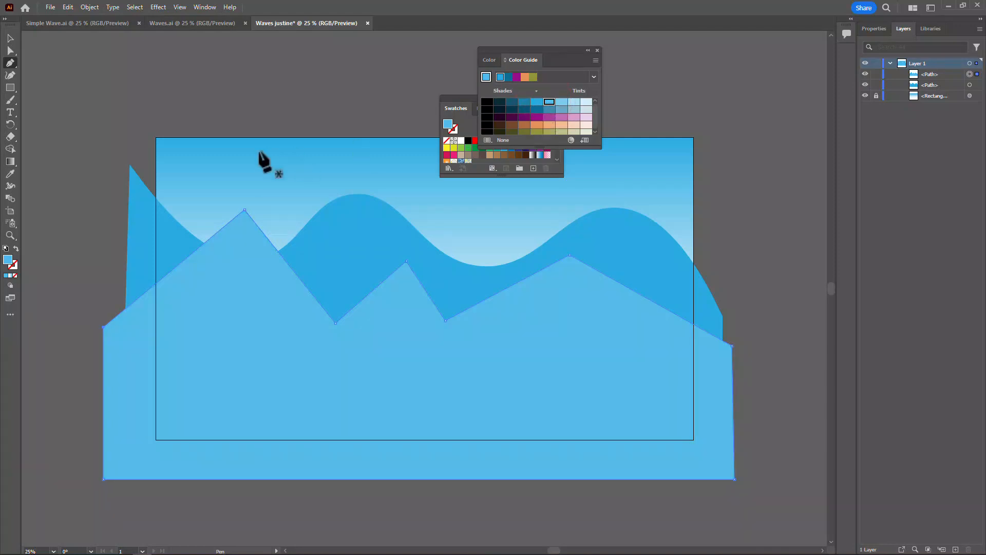
Curve the three peaks and two valleys of the second zigzag shape with the Curvature tool.
{"action": "left_click", "coordinate": [9, 76]}
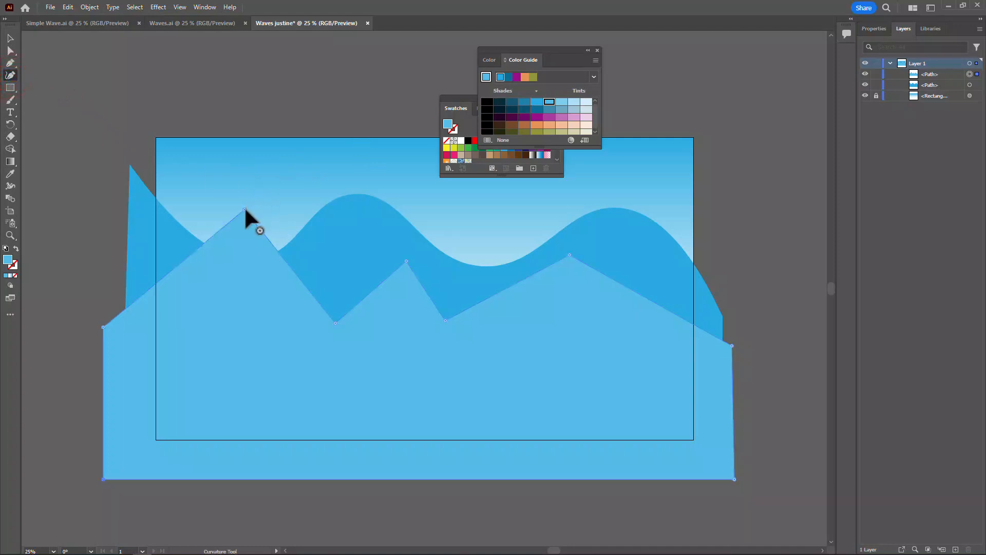
{"action": "double_click", "coordinate": [244, 209]}
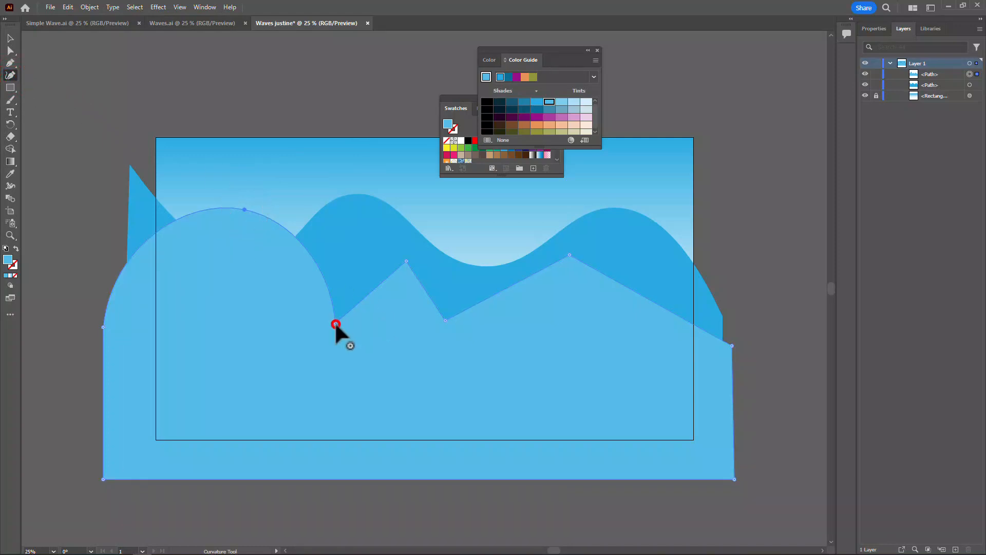
{"action": "double_click", "coordinate": [336, 324]}
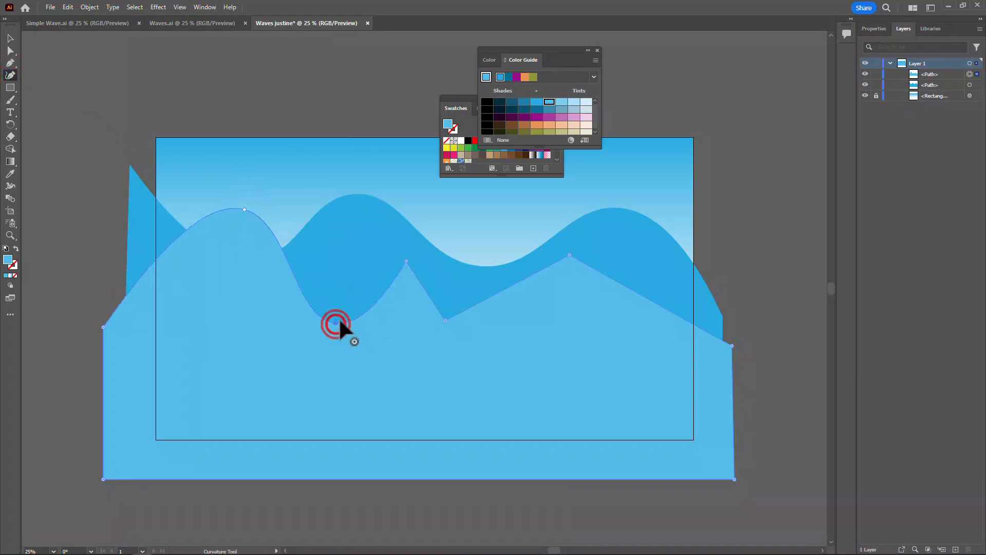
{"action": "double_click", "coordinate": [407, 261]}
{"action": "double_click", "coordinate": [446, 321]}
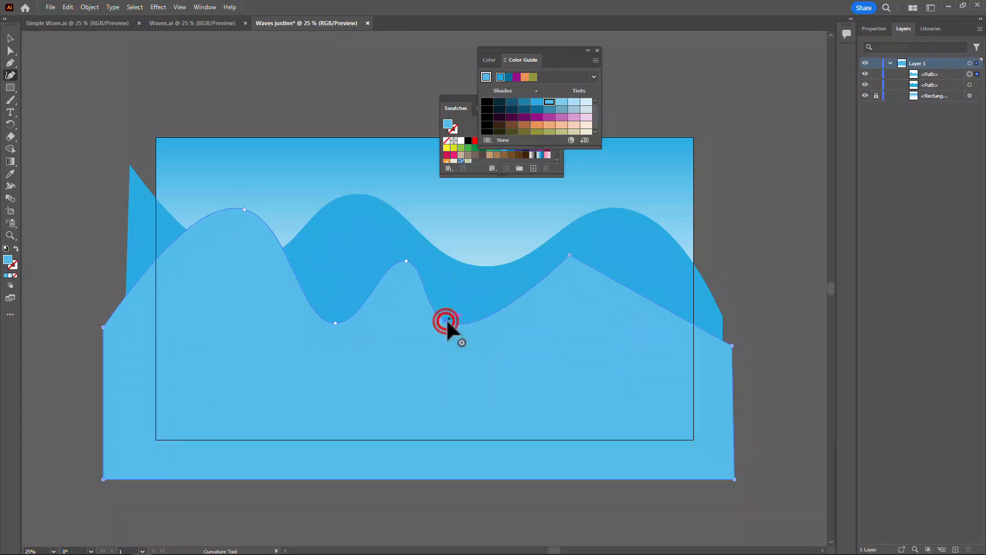
{"action": "left_click", "coordinate": [568, 255]}
{"action": "left_click", "coordinate": [567, 254]}
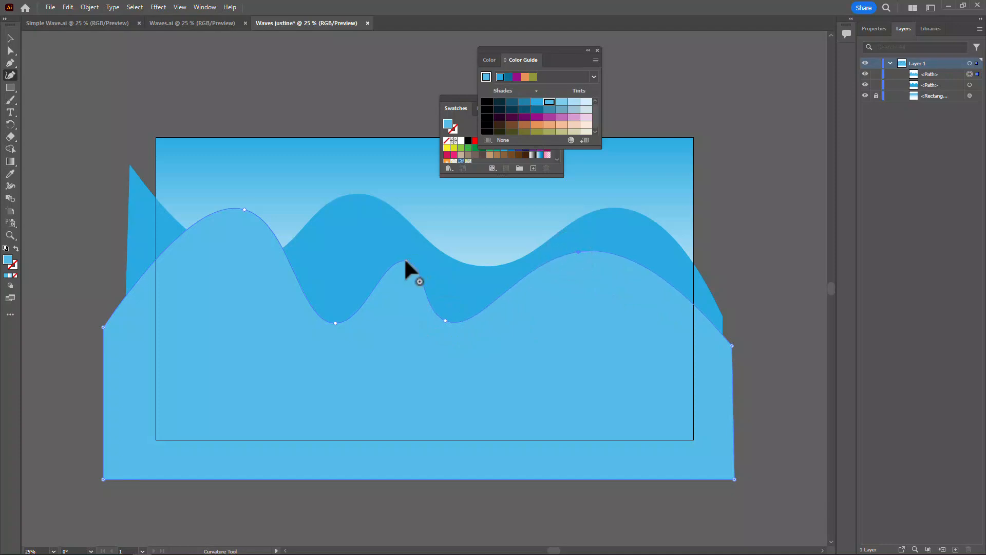
Reshape the second wave by lowering its middle peak, raising the first valley leftward, and lowering the second valley slightly.
{"action": "left_click_drag", "start_coordinate": [405, 259], "coordinate": [397, 288]}
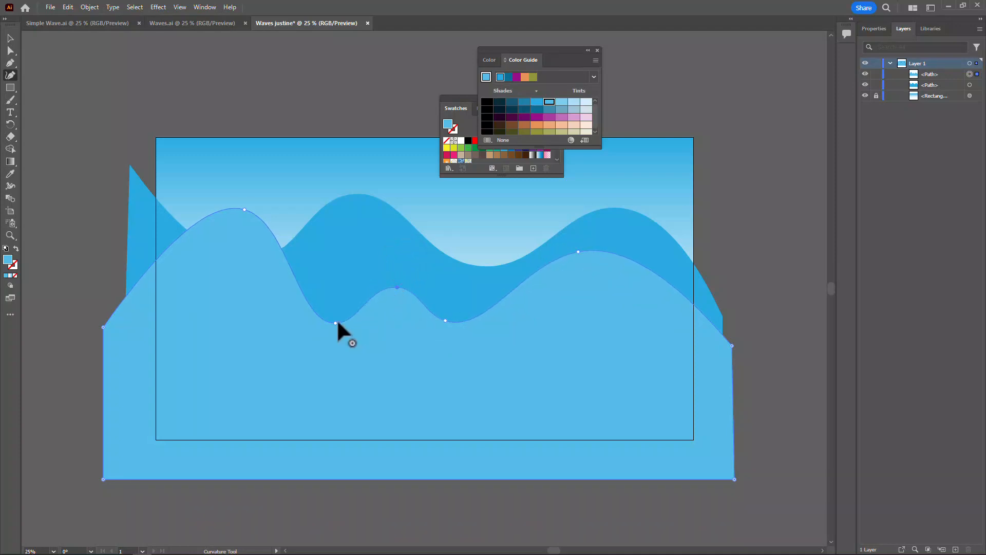
{"action": "left_click_drag", "start_coordinate": [335, 323], "coordinate": [317, 288]}
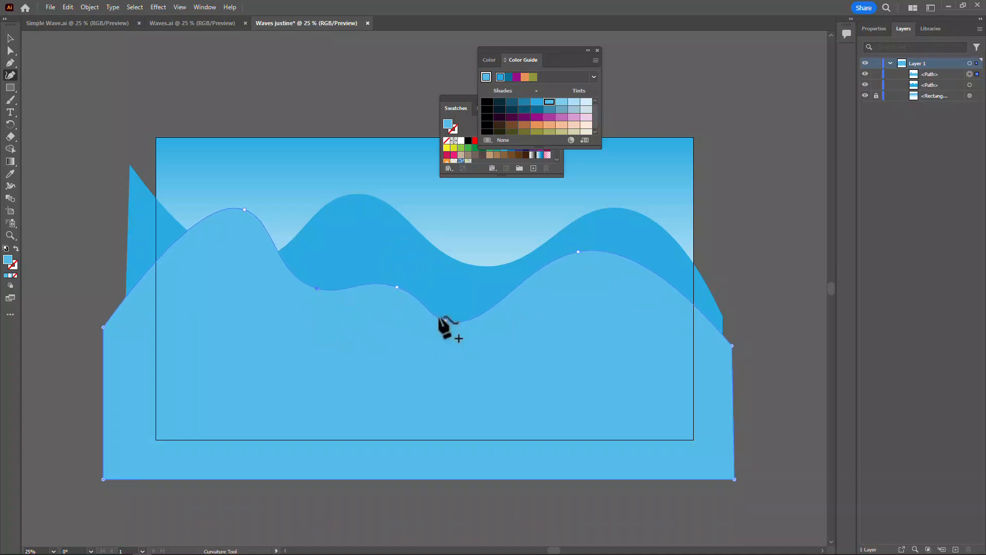
{"action": "left_click_drag", "start_coordinate": [448, 321], "coordinate": [452, 326]}
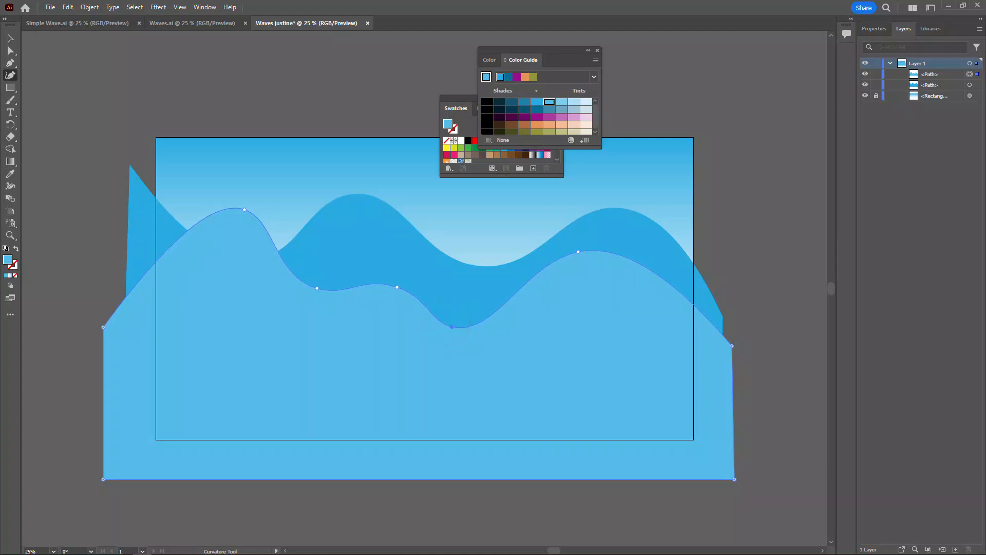
Draw a third closed Pen shape with an uneven four-peak zigzag upper edge below the second wave, extending beyond the artboard's sides and lower edge.
{"action": "left_click", "coordinate": [9, 62]}
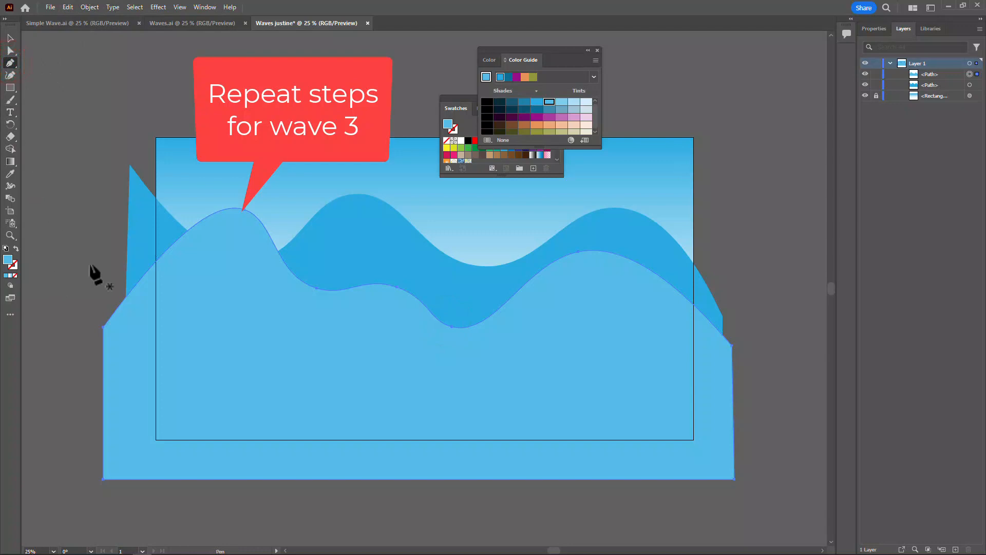
{"action": "key", "text": "ctrl+shift+a"}
{"action": "left_click", "coordinate": [107, 260]}
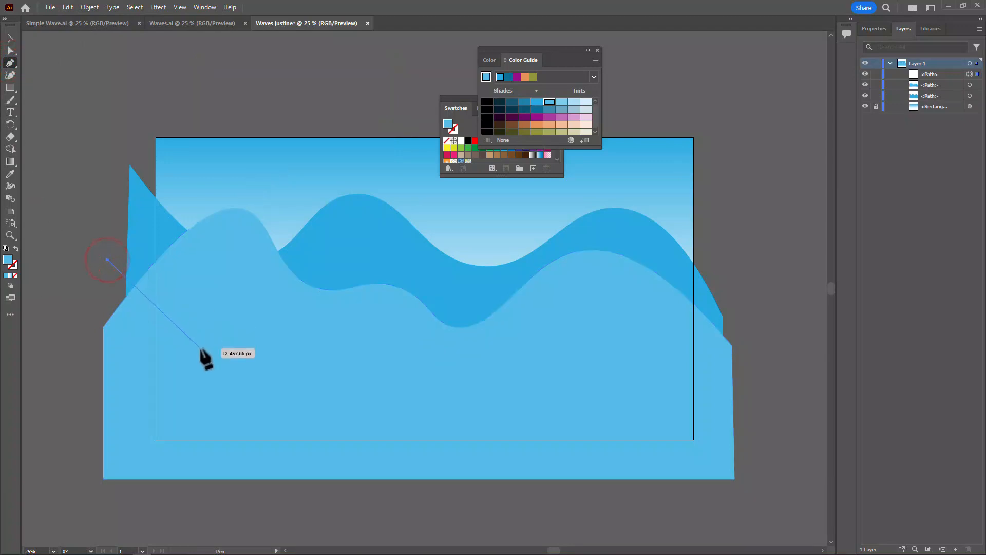
{"action": "left_click", "coordinate": [200, 347]}
{"action": "left_click", "coordinate": [304, 304]}
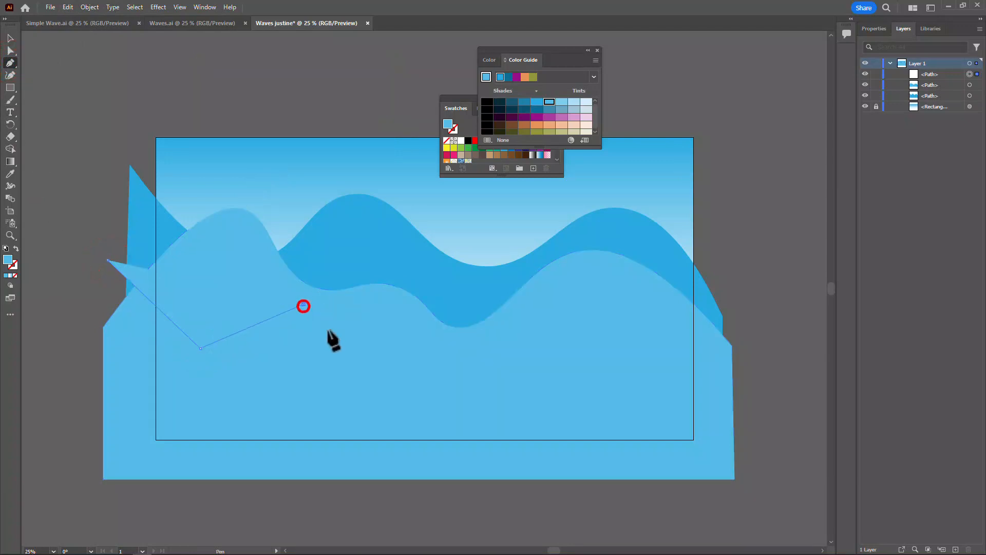
{"action": "left_click", "coordinate": [348, 351]}
{"action": "left_click", "coordinate": [382, 339]}
{"action": "left_click", "coordinate": [444, 368]}
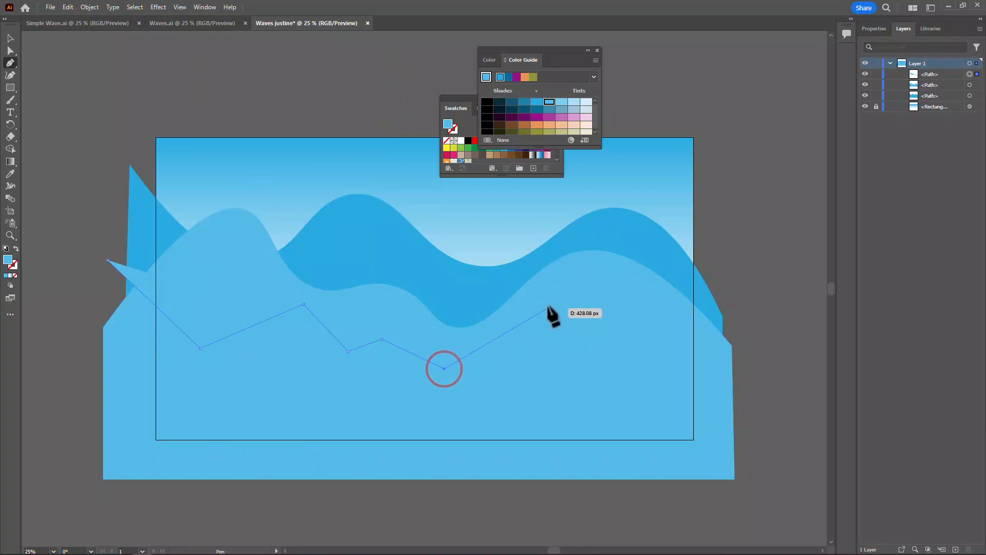
{"action": "left_click", "coordinate": [545, 296]}
{"action": "left_click", "coordinate": [652, 345]}
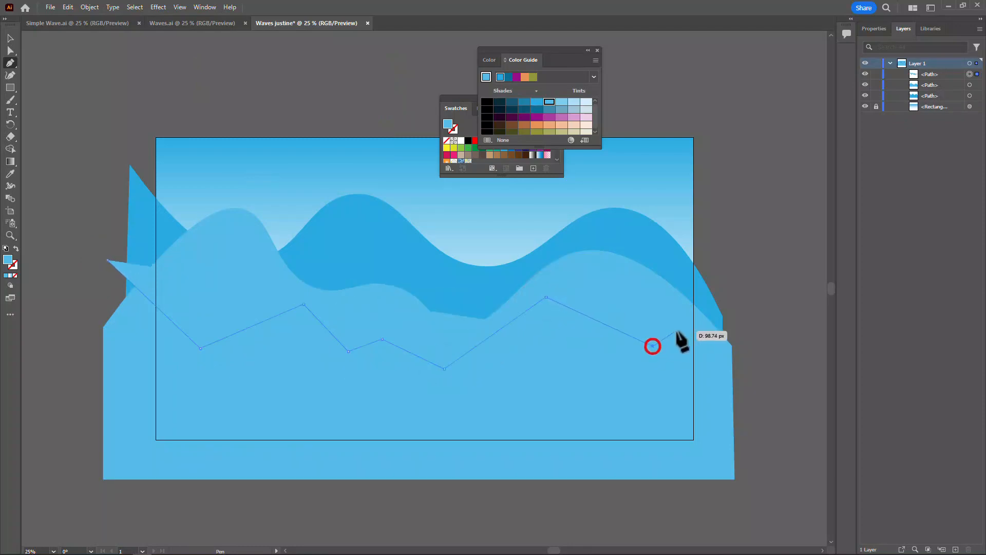
{"action": "left_click", "coordinate": [683, 328]}
{"action": "left_click", "coordinate": [743, 393]}
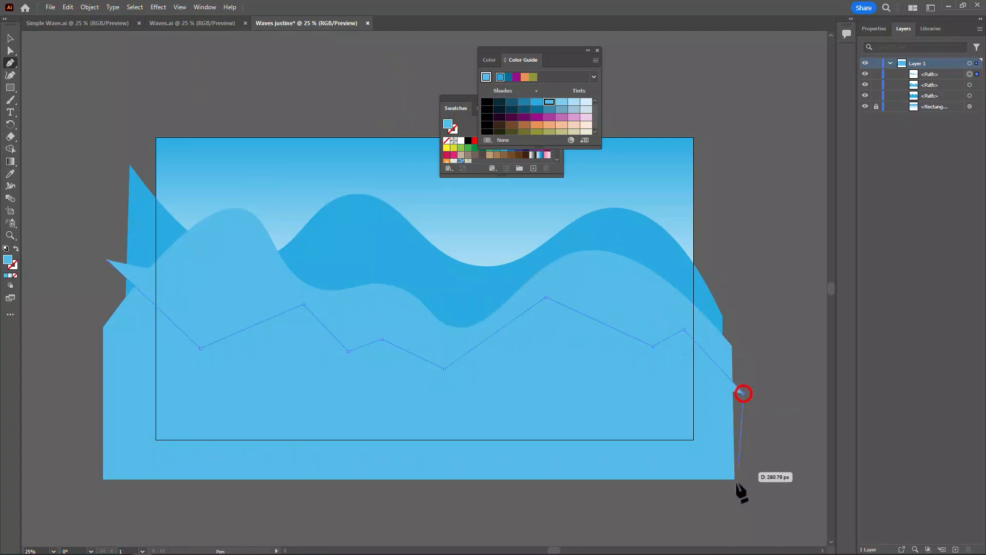
{"action": "left_click", "coordinate": [744, 487]}
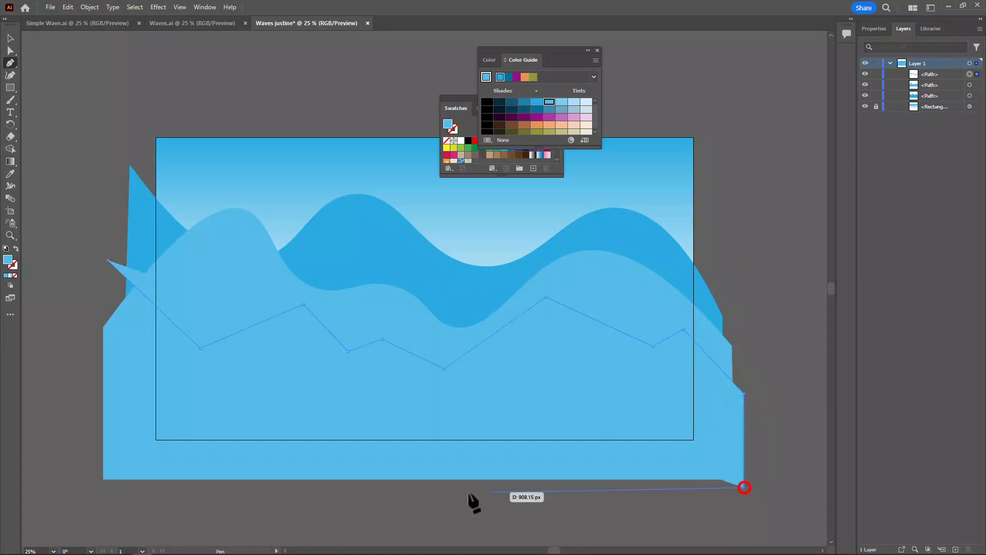
{"action": "left_click", "coordinate": [92, 484]}
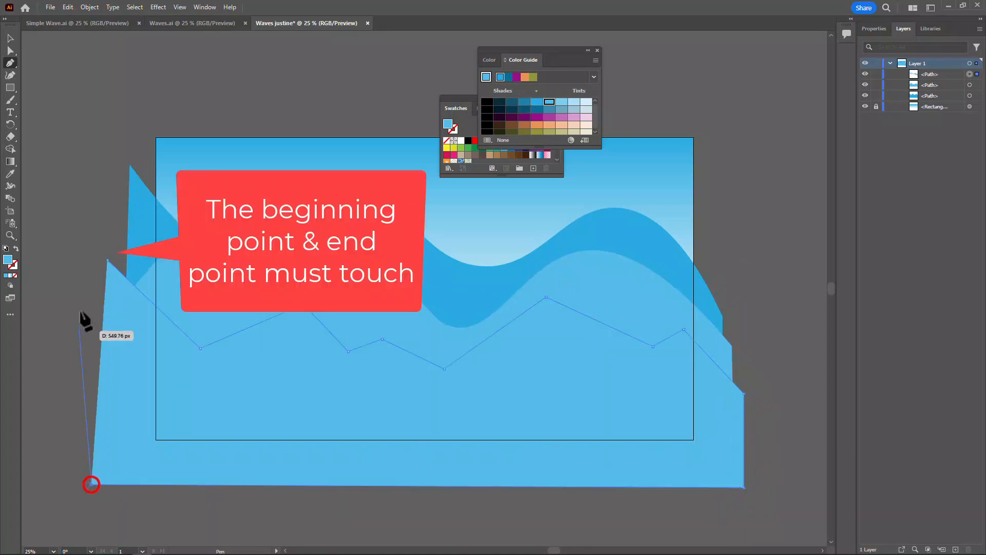
{"action": "left_click", "coordinate": [106, 260]}
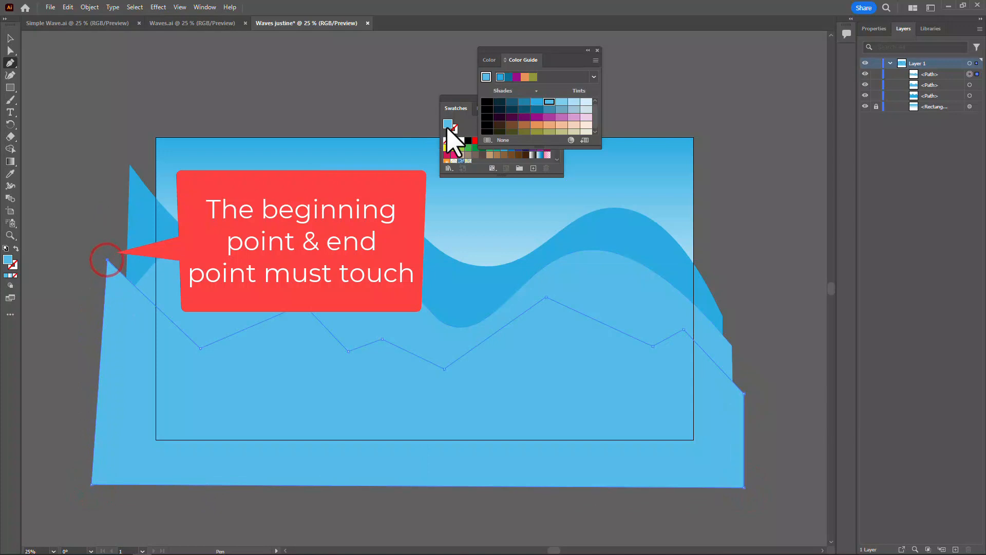
Fill the third zigzag shape with the Color Guide tint two steps lighter than the base blue and curve its first two valleys and peaks.
{"action": "left_click", "coordinate": [561, 102]}
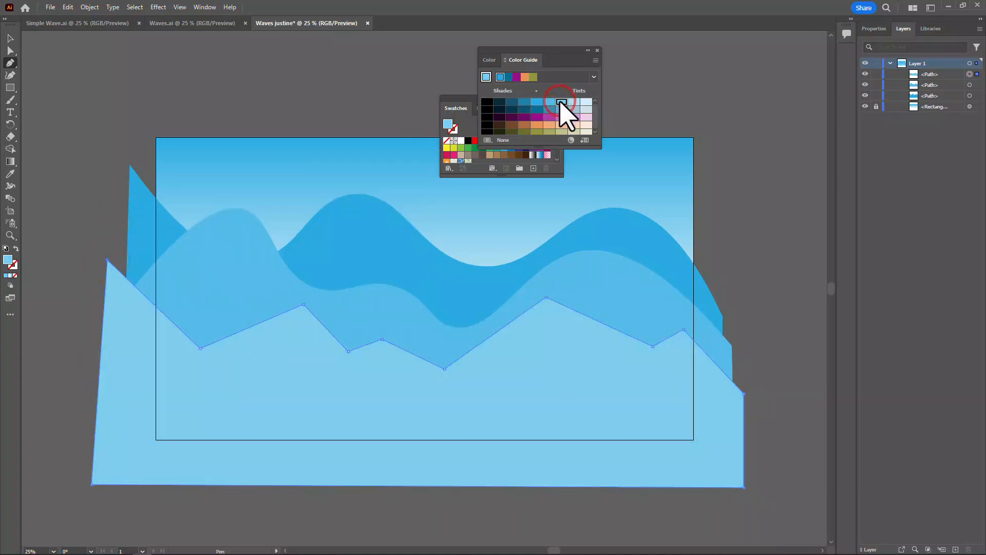
{"action": "left_click", "coordinate": [10, 75]}
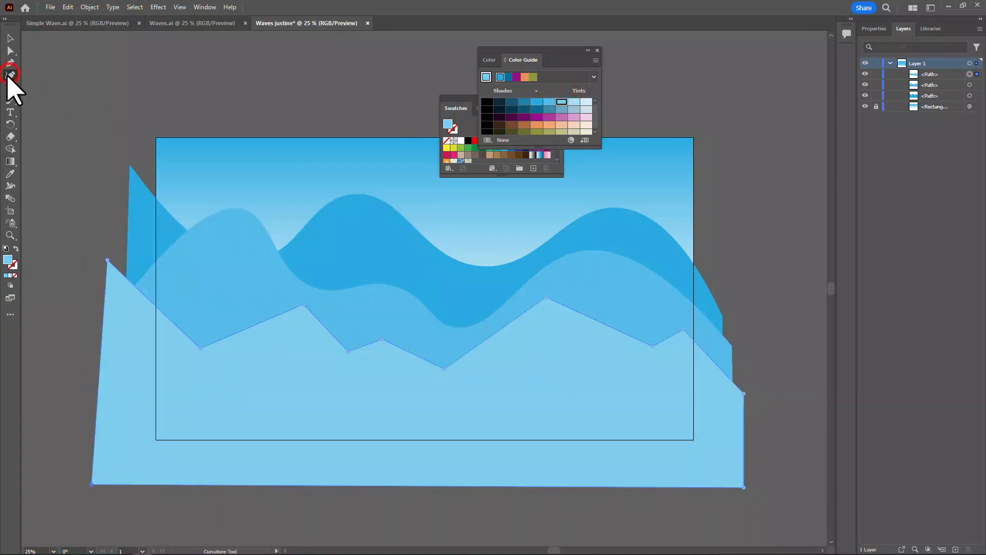
{"action": "double_click", "coordinate": [199, 347]}
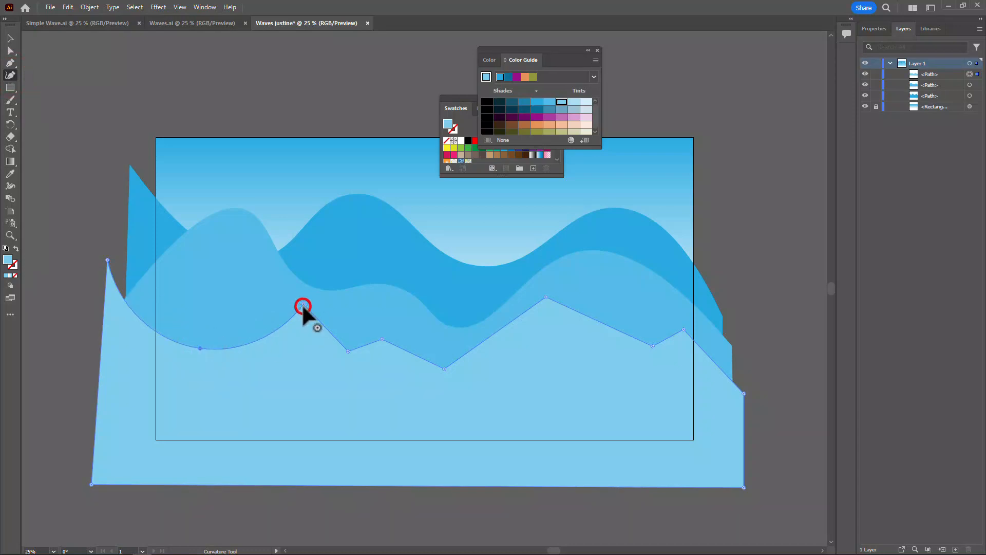
{"action": "double_click", "coordinate": [303, 305]}
{"action": "double_click", "coordinate": [348, 350]}
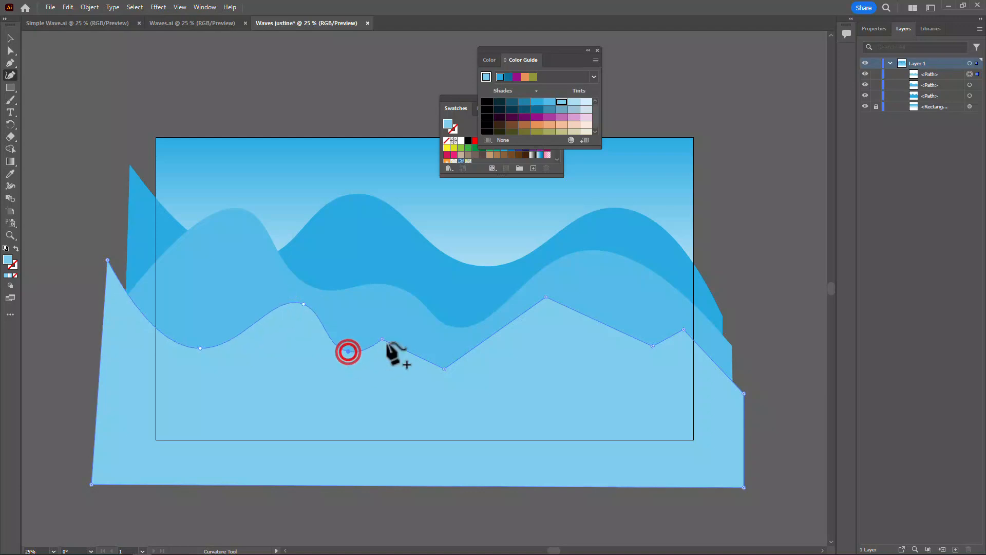
{"action": "double_click", "coordinate": [382, 338]}
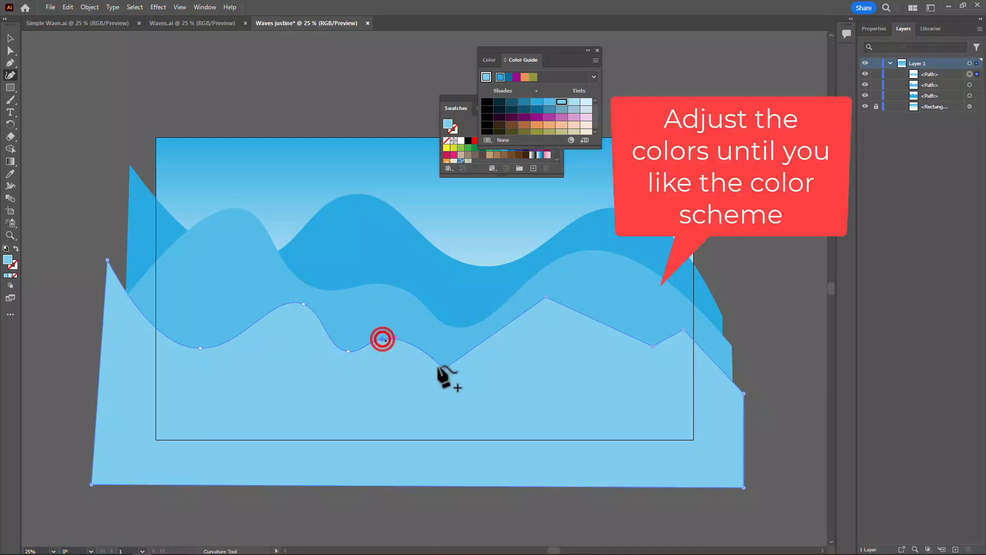
Curve the third shape's remaining two valleys and two peaks, moving its last valley leftward and slightly down.
{"action": "left_click", "coordinate": [445, 369]}
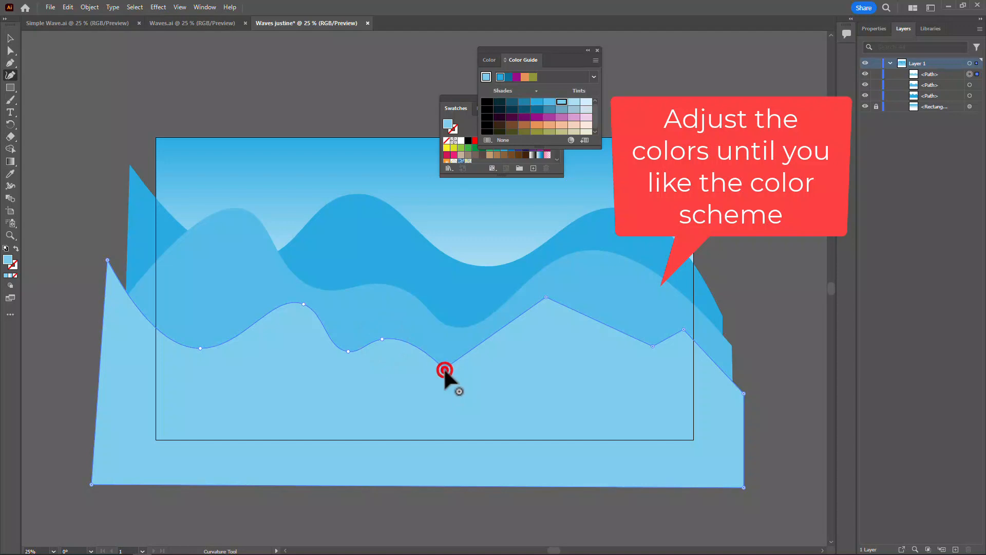
{"action": "left_click", "coordinate": [445, 369]}
{"action": "double_click", "coordinate": [545, 298]}
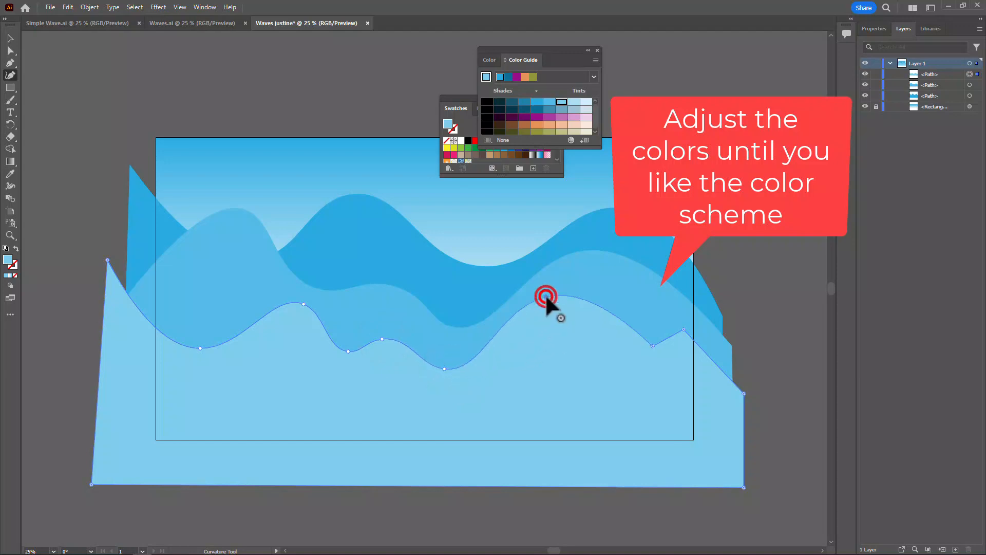
{"action": "double_click", "coordinate": [651, 346]}
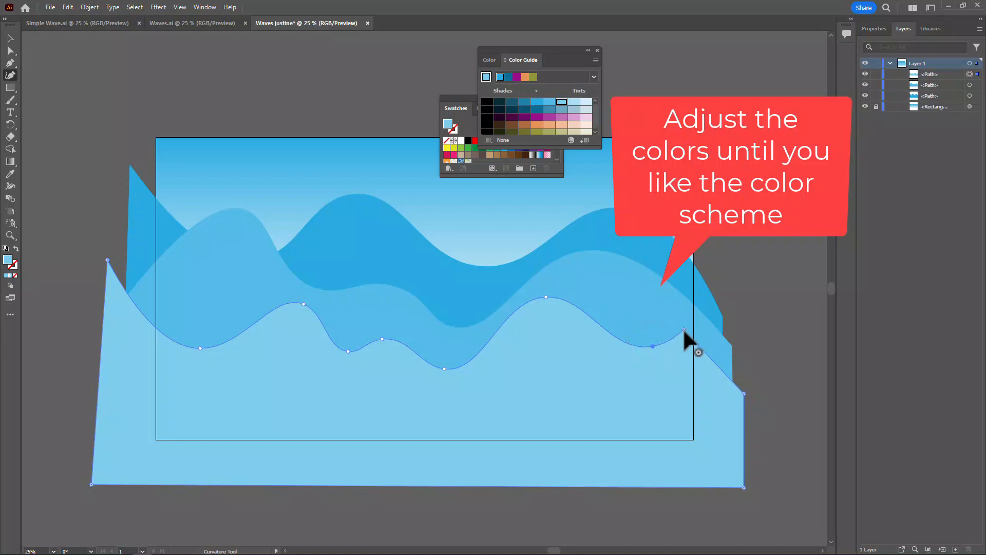
{"action": "double_click", "coordinate": [683, 329]}
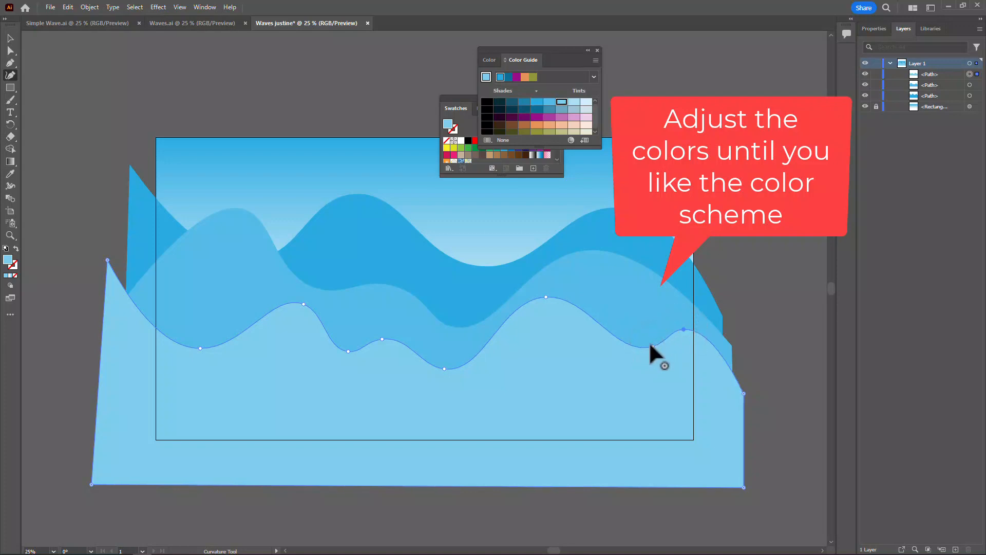
{"action": "left_click_drag", "start_coordinate": [650, 345], "coordinate": [625, 355]}
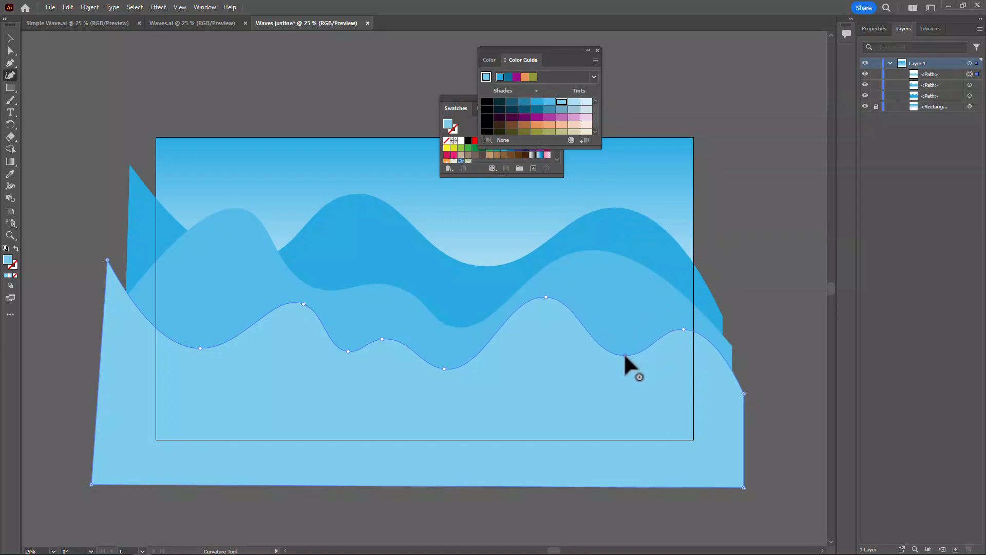
Select all three waves and open the Artistic_Paintbrush brush library.
{"action": "left_click", "coordinate": [9, 37]}
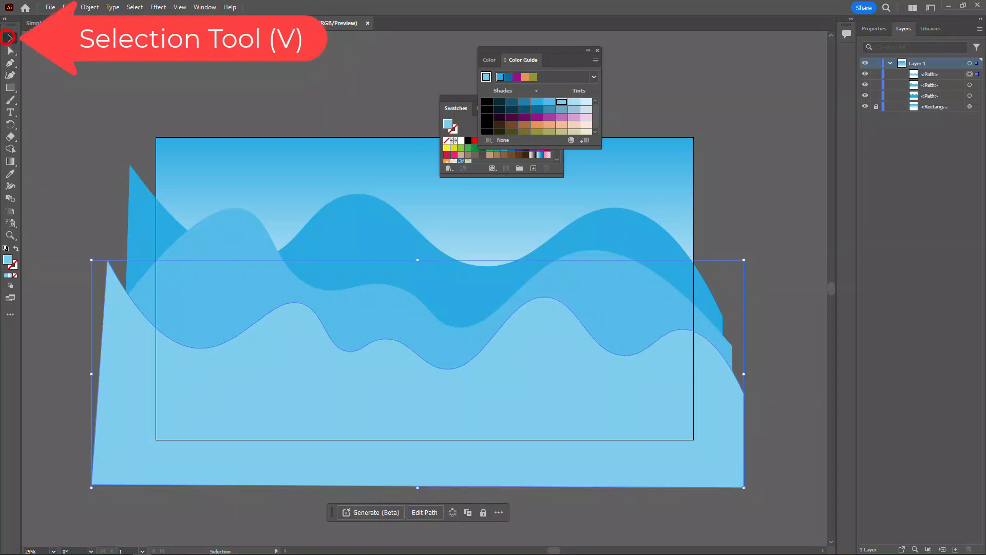
{"action": "left_click_drag", "start_coordinate": [279, 100], "coordinate": [380, 465]}
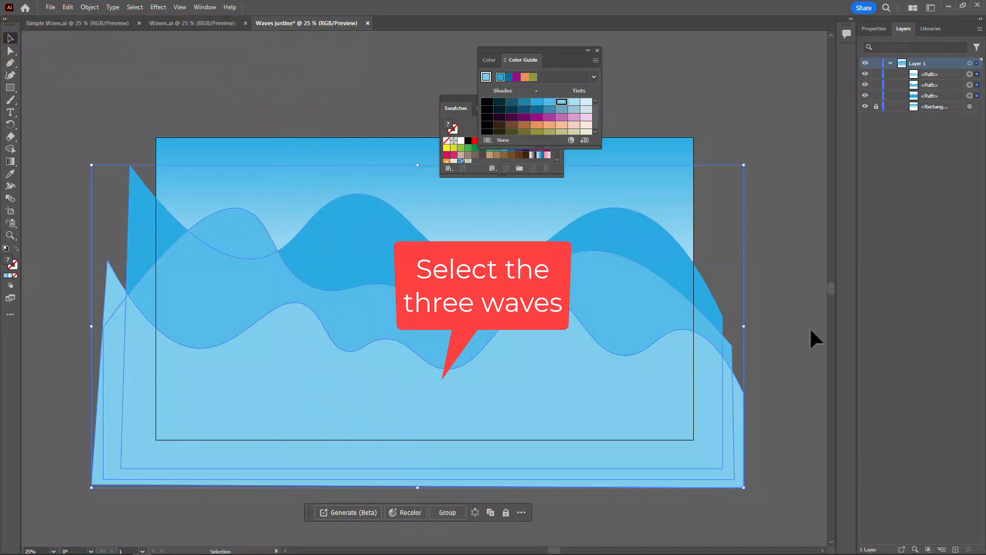
{"action": "left_click", "coordinate": [203, 7]}
{"action": "left_click", "coordinate": [225, 189]}
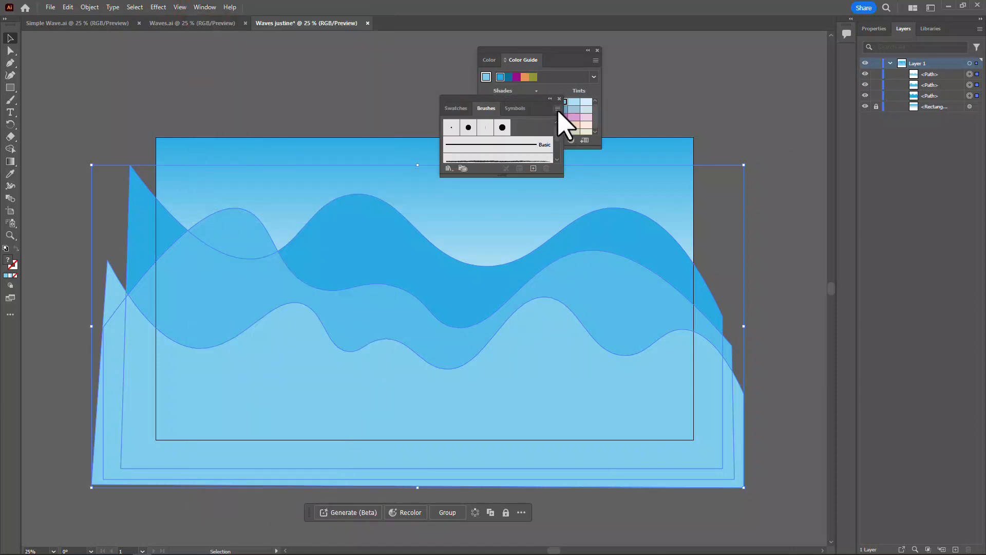
{"action": "left_click", "coordinate": [559, 110]}
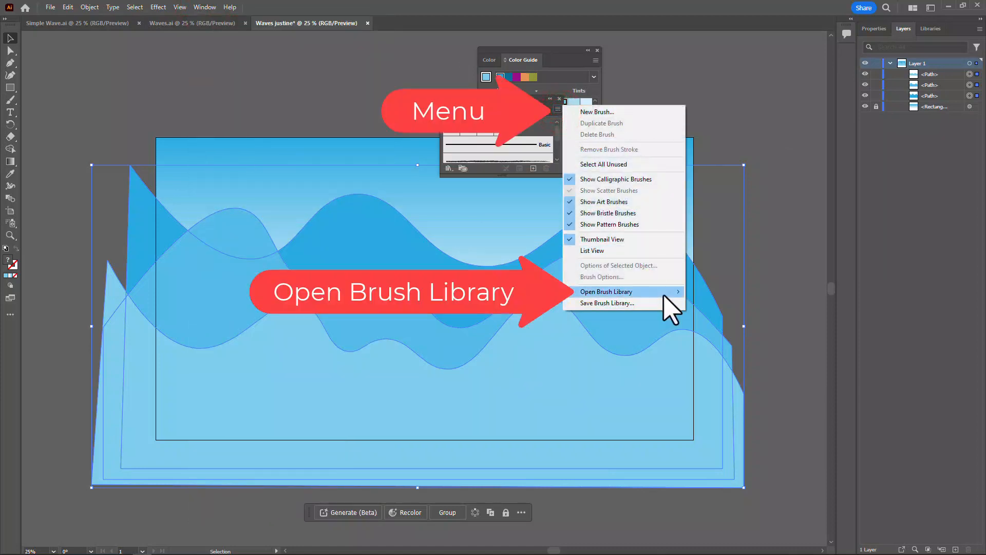
{"action": "mouse_move", "coordinate": [671, 307]}
{"action": "mouse_move", "coordinate": [719, 304]}
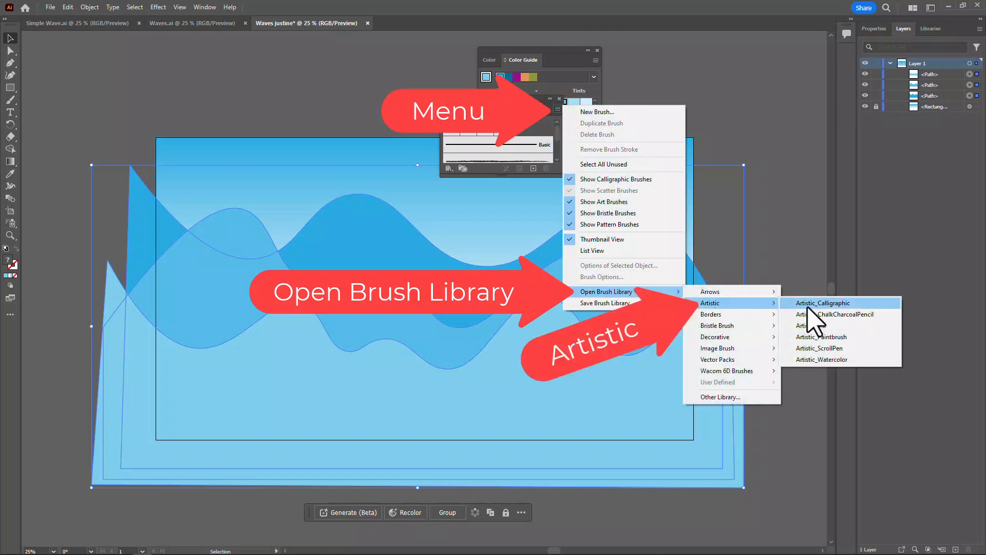
{"action": "left_click", "coordinate": [845, 337]}
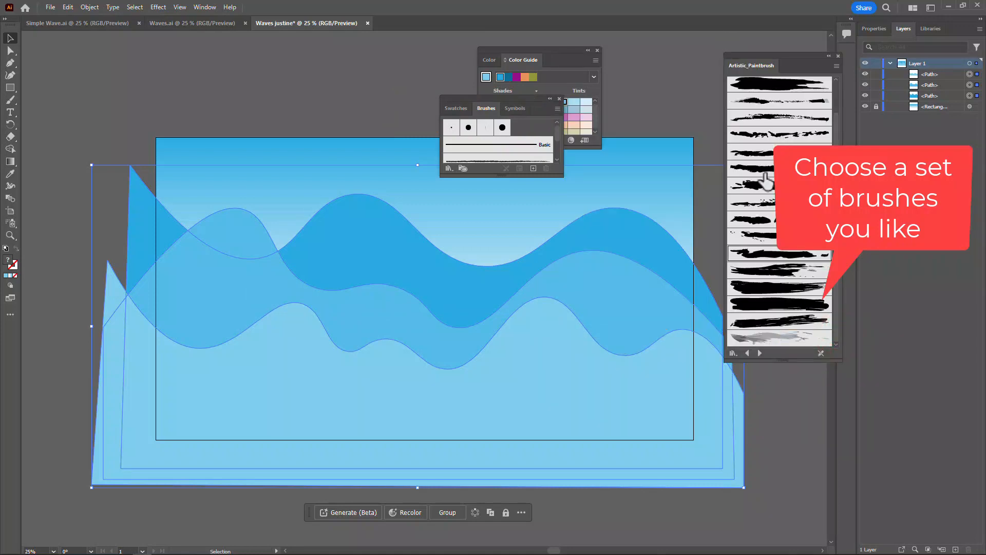
Apply the eleventh listed Artistic_Paintbrush brush, a ragged-ended stroke, to the three waves and set the stroke weight to 3 pt.
{"action": "left_click", "coordinate": [763, 253]}
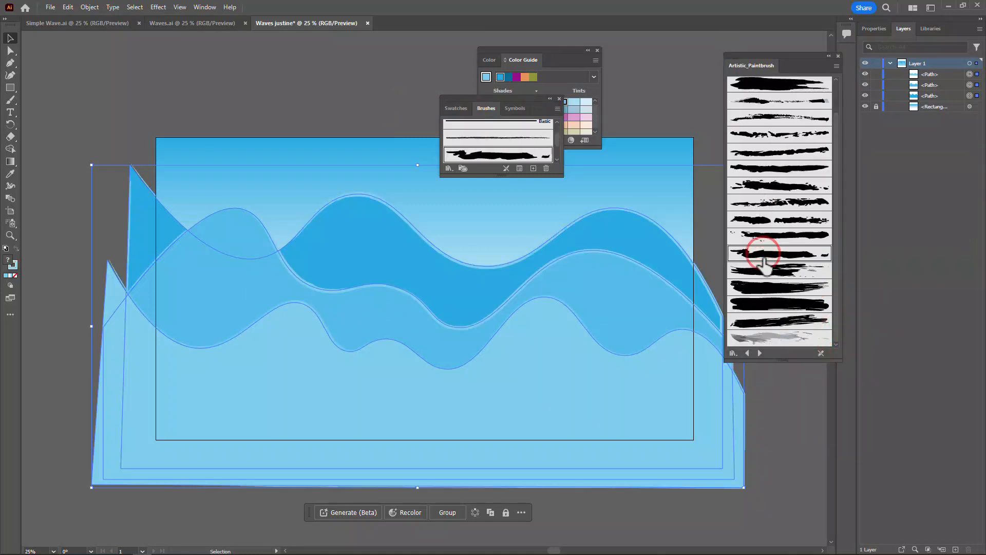
{"action": "left_click", "coordinate": [879, 30]}
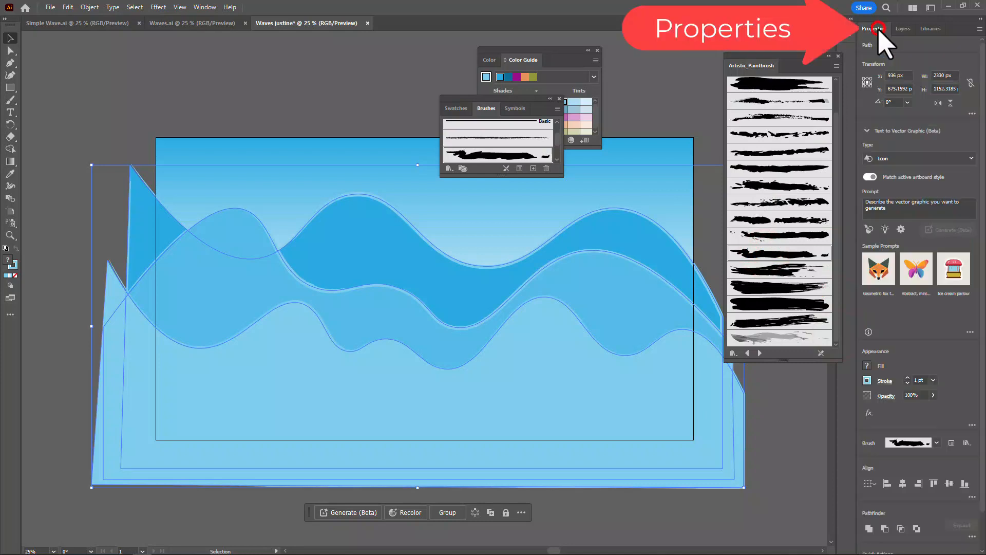
{"action": "left_click", "coordinate": [907, 379]}
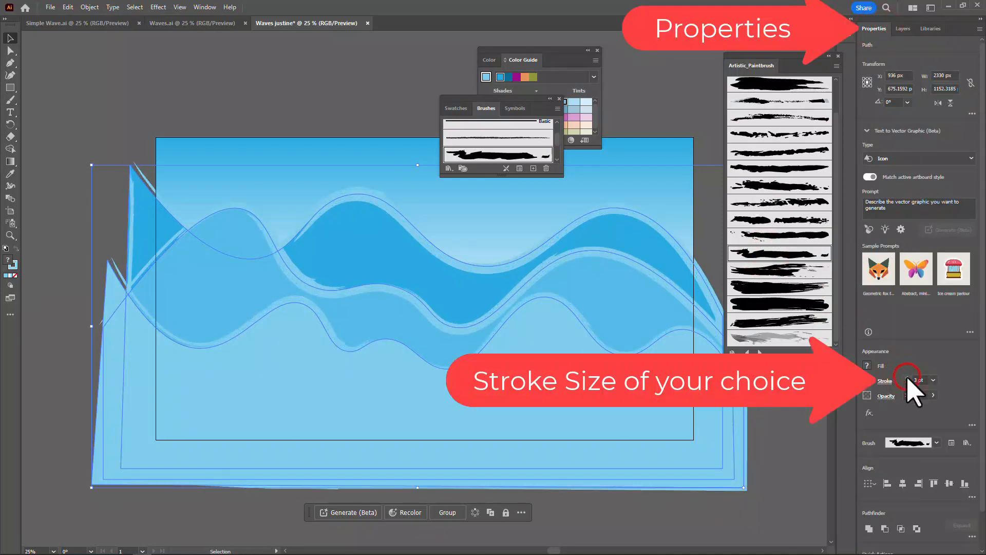
{"action": "left_click", "coordinate": [907, 378]}
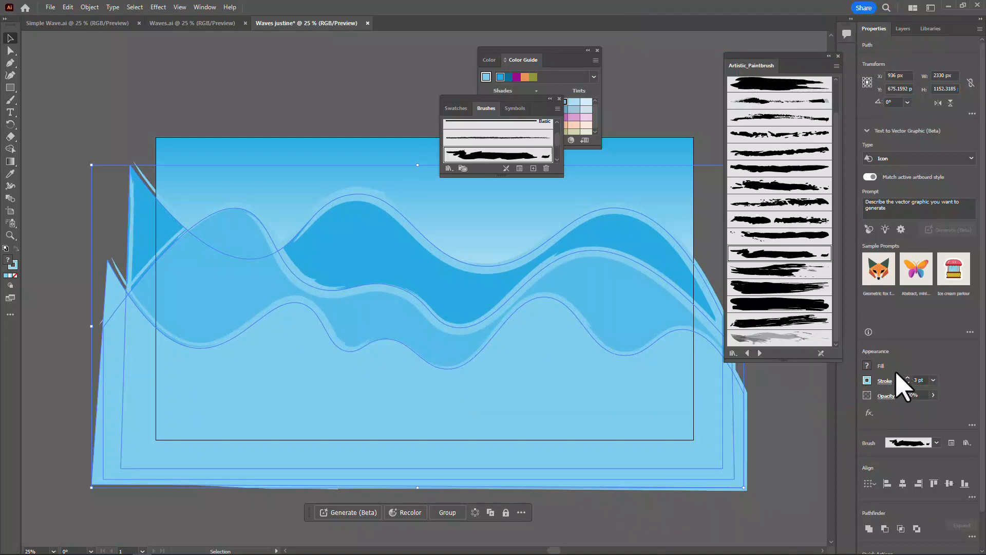
Select only the lightest front wave and rename its path layer Wave 1.
{"action": "left_click", "coordinate": [140, 72]}
{"action": "left_click", "coordinate": [276, 393]}
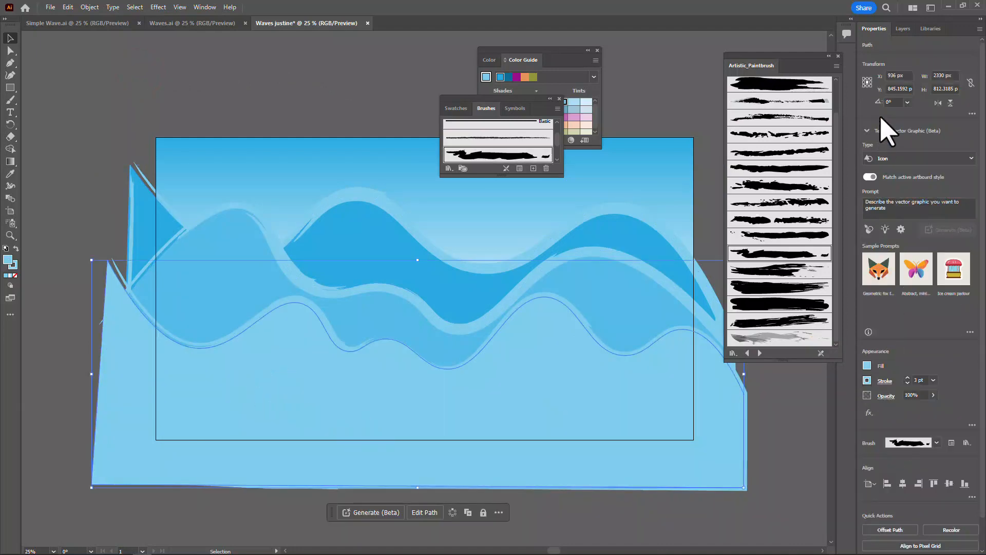
{"action": "left_click", "coordinate": [903, 29]}
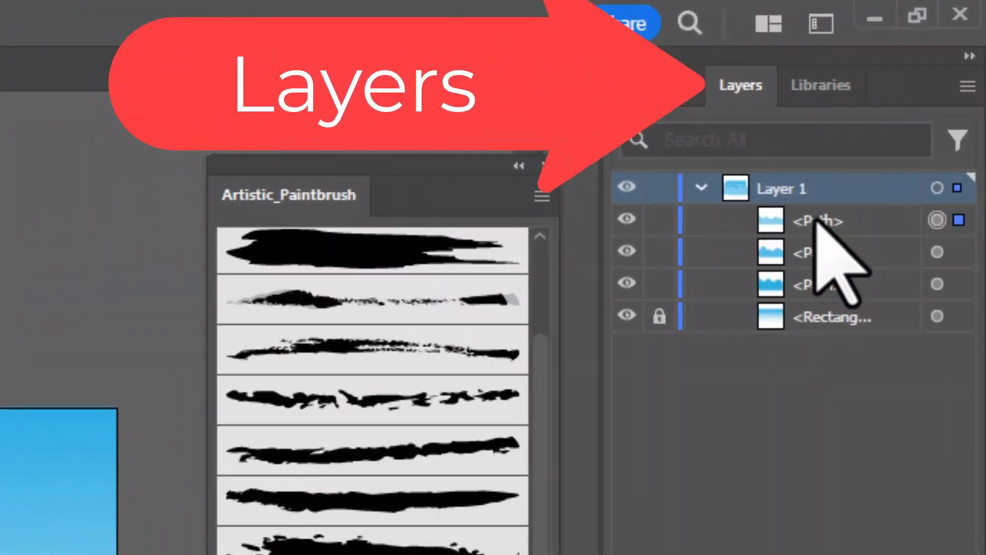
{"action": "double_click", "coordinate": [817, 220]}
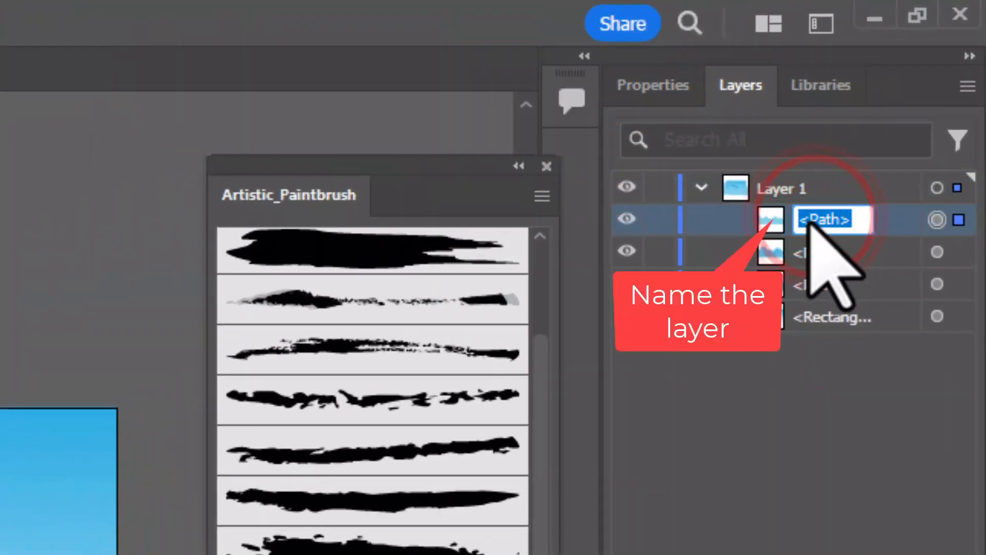
{"action": "type", "text": "W"}
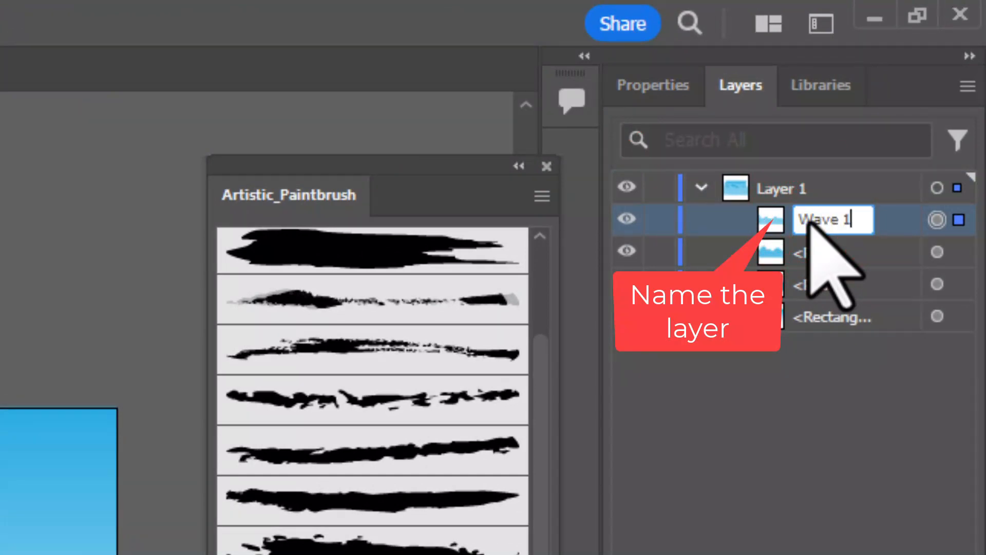
{"action": "type", "text": "ave 1"}
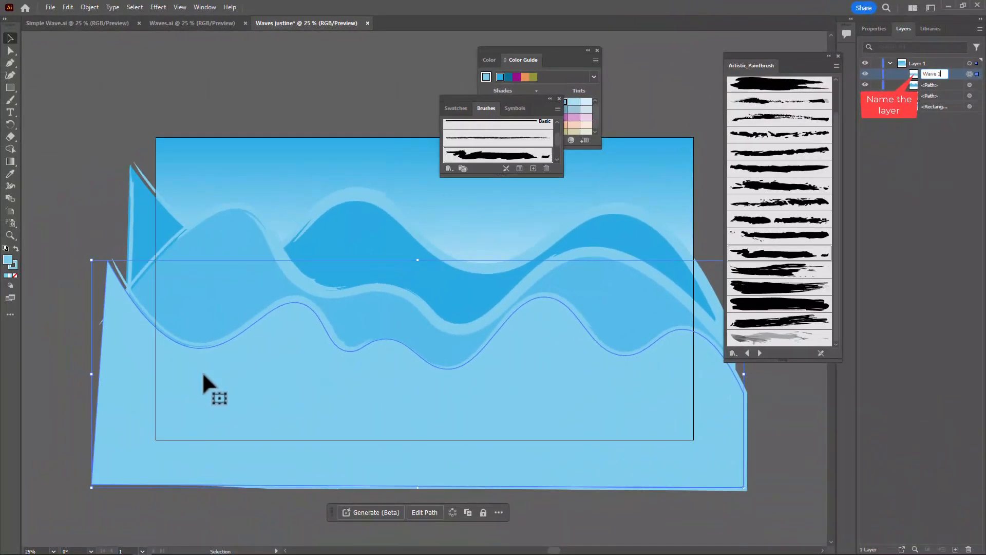
{"action": "left_click", "coordinate": [202, 370]}
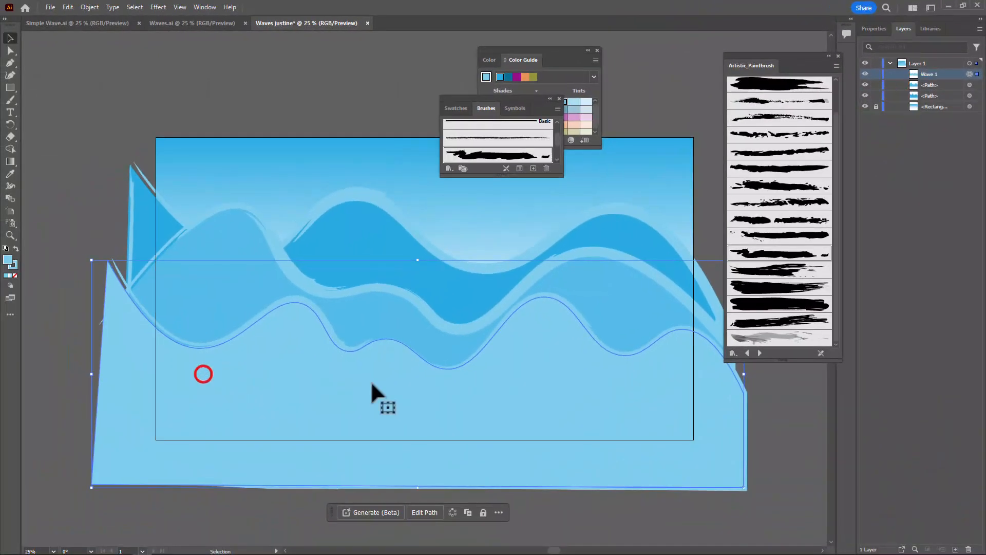
Select the middle wave and rename its path layer Wave 2.
{"action": "left_click", "coordinate": [199, 282]}
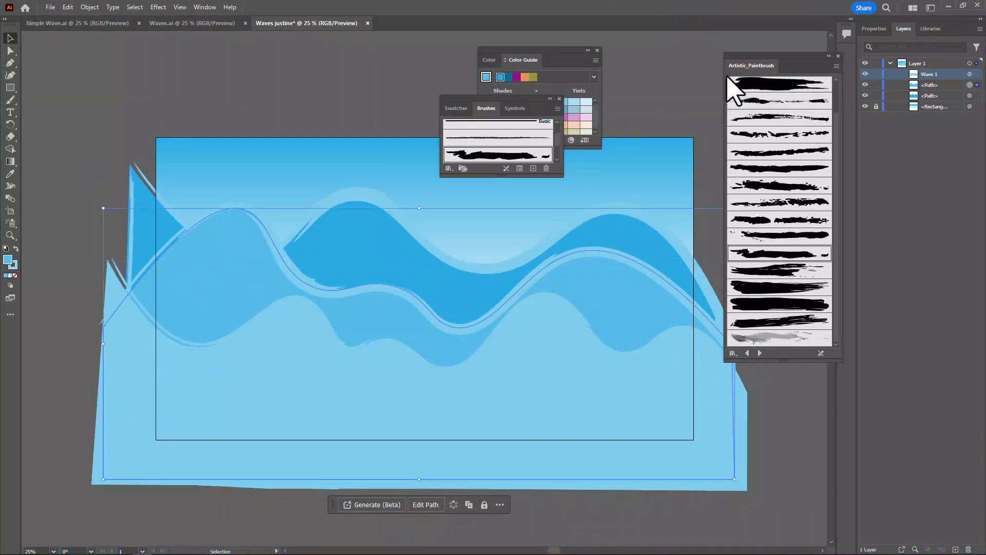
{"action": "double_click", "coordinate": [931, 85]}
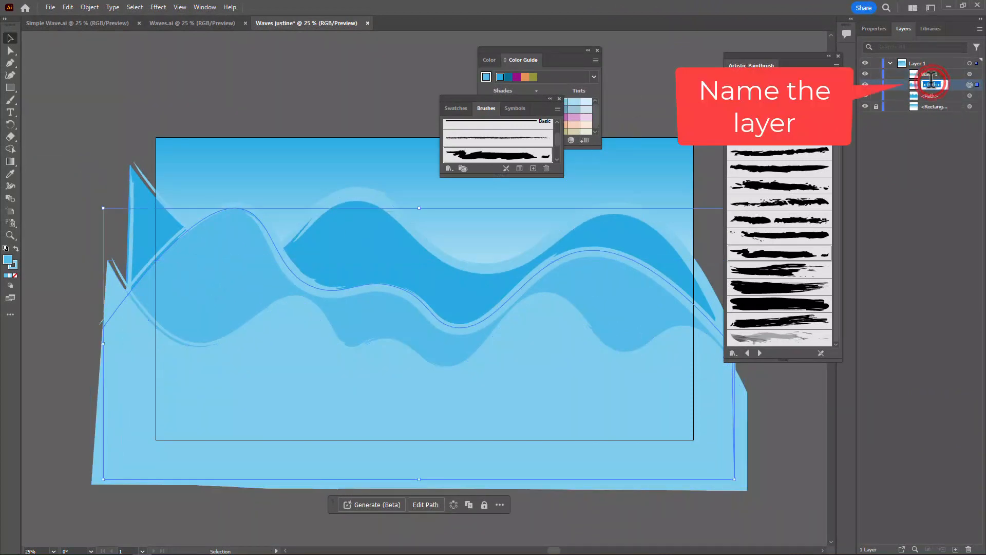
{"action": "type", "text": "Wave 2"}
{"action": "left_click", "coordinate": [180, 261]}
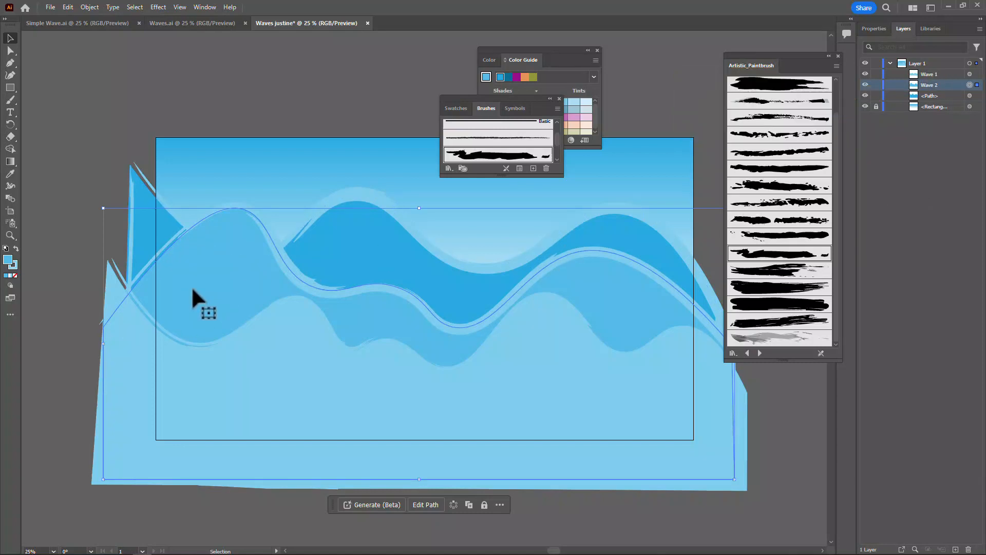
Save Wave 2's fill colour as a swatch in the enlarged Swatches panel and apply it to the wave's stroke.
{"action": "left_click", "coordinate": [457, 108]}
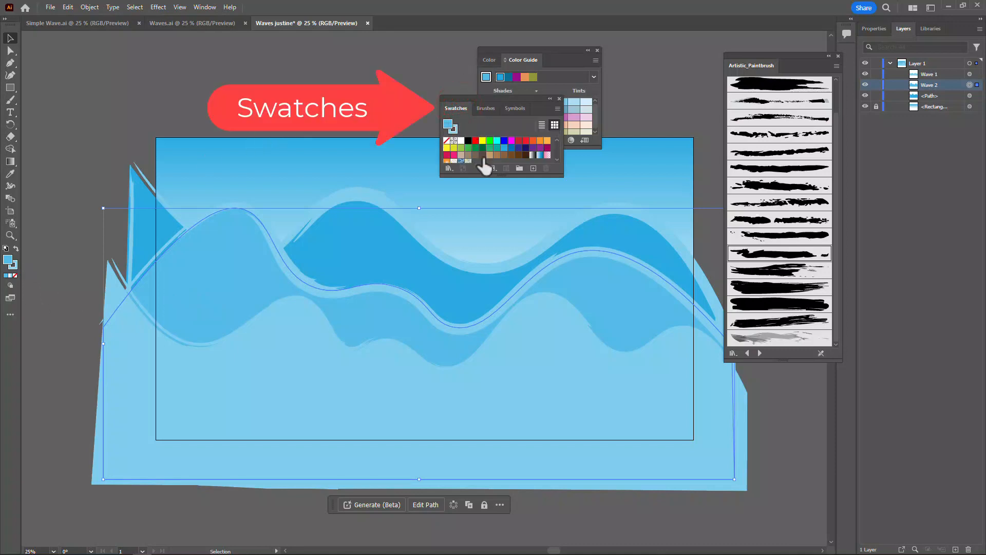
{"action": "left_click_drag", "start_coordinate": [499, 182], "coordinate": [496, 237]}
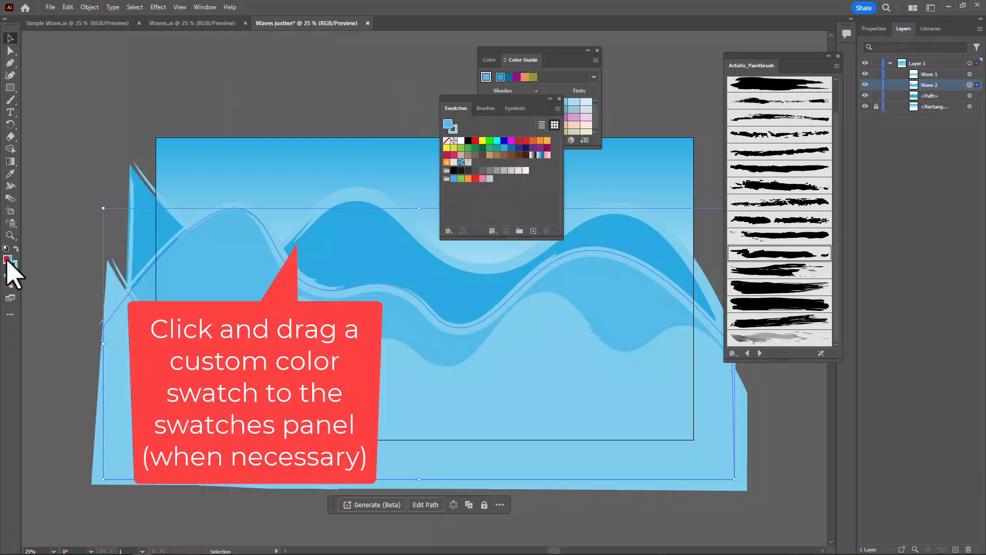
{"action": "left_click_drag", "start_coordinate": [7, 260], "coordinate": [480, 161]}
{"action": "key", "text": "x"}
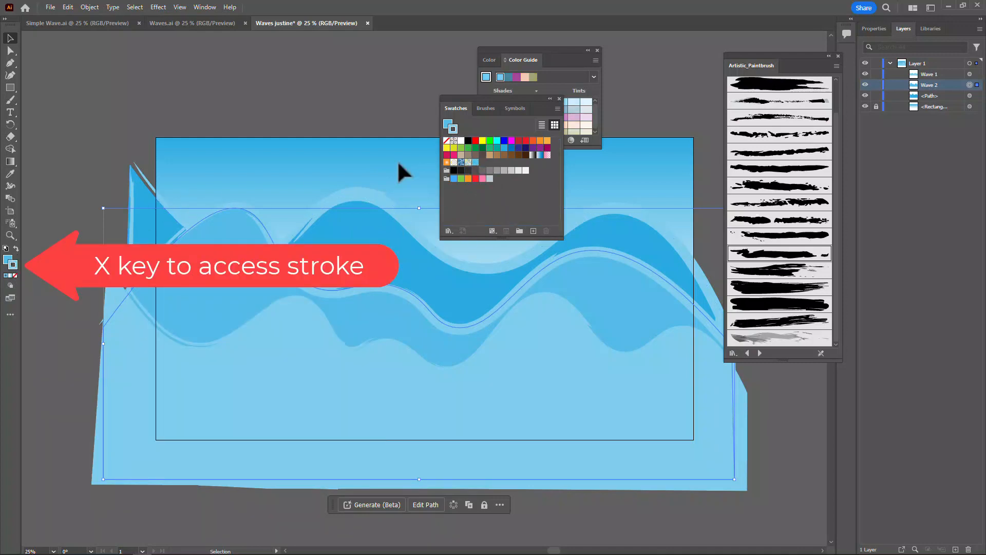
{"action": "left_click", "coordinate": [475, 162]}
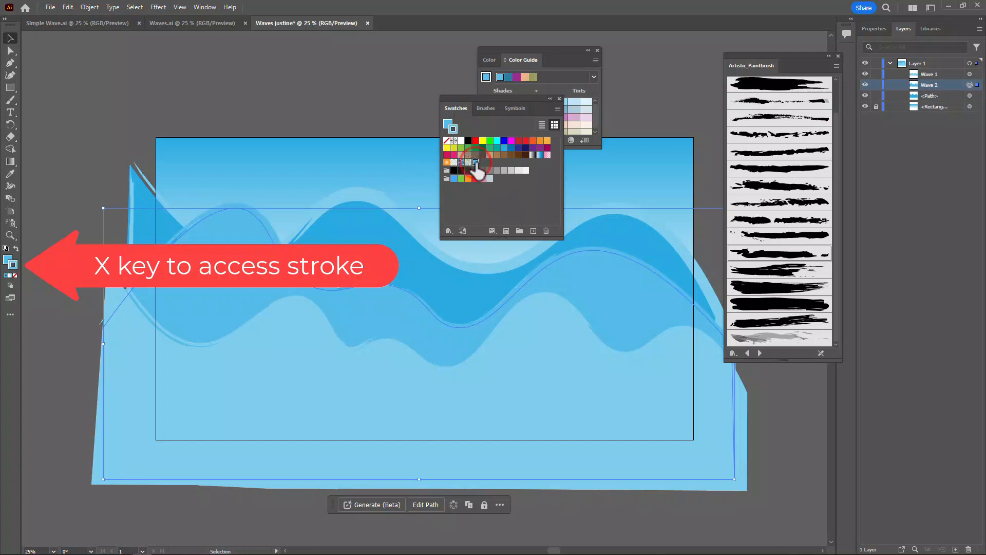
Select the darkest back wave and rename its path layer Wave 3.
{"action": "left_click", "coordinate": [359, 234]}
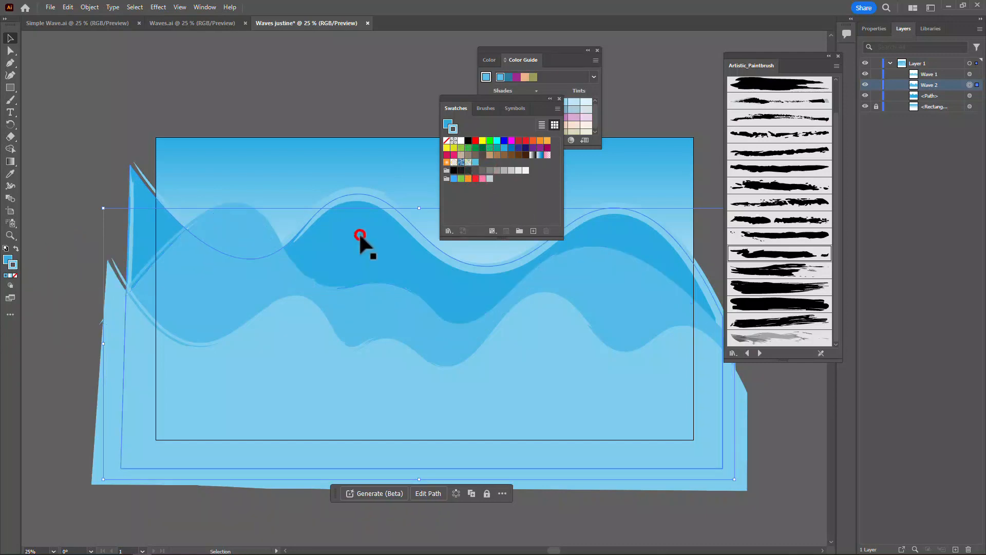
{"action": "left_click", "coordinate": [930, 95]}
{"action": "double_click", "coordinate": [931, 95]}
{"action": "type", "text": "Wave 3"}
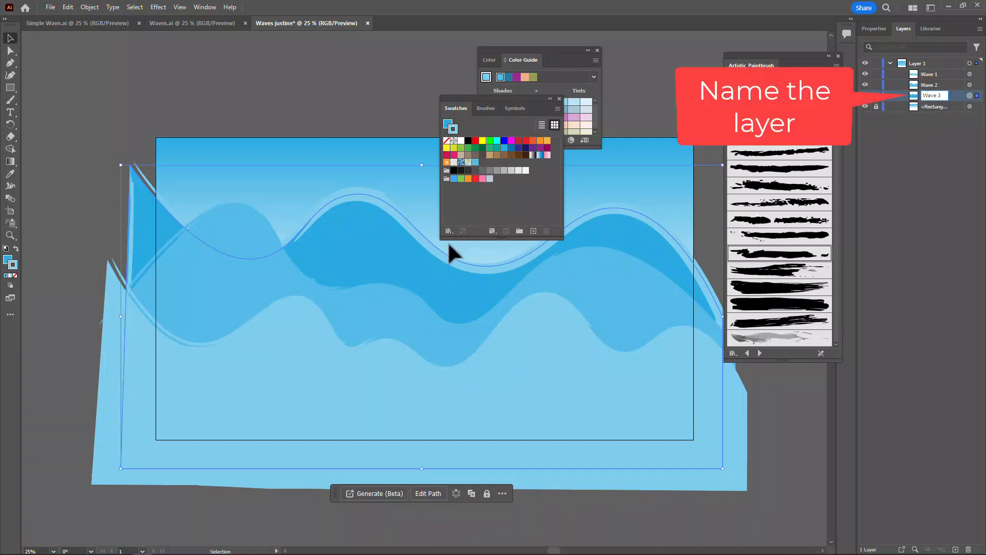
Set Wave 3's stroke to the existing swatch matching its 29ABE2 blue fill, and deselect the wave with the Swatches panel moved off the artwork.
{"action": "left_click", "coordinate": [348, 240]}
{"action": "left_click", "coordinate": [9, 260]}
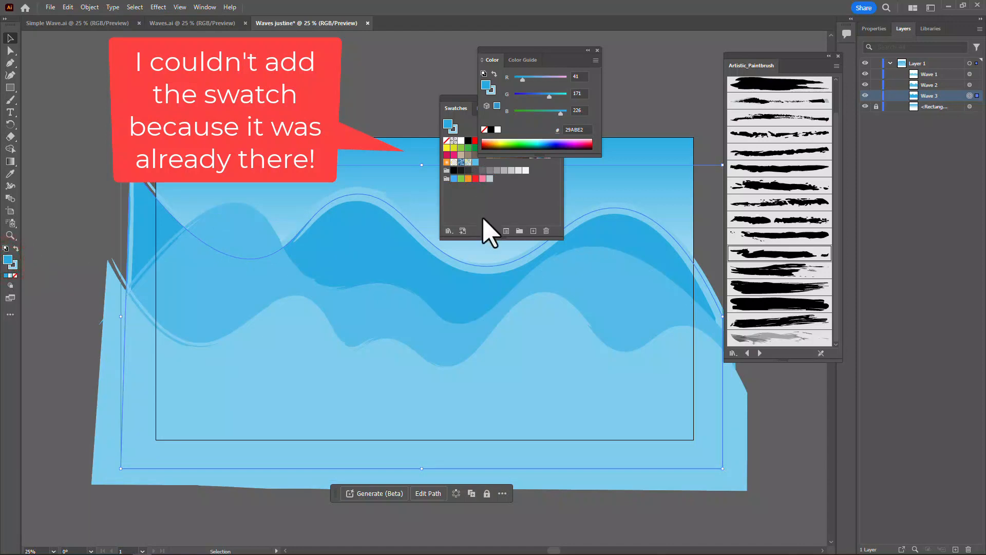
{"action": "left_click_drag", "start_coordinate": [548, 49], "coordinate": [683, 64]}
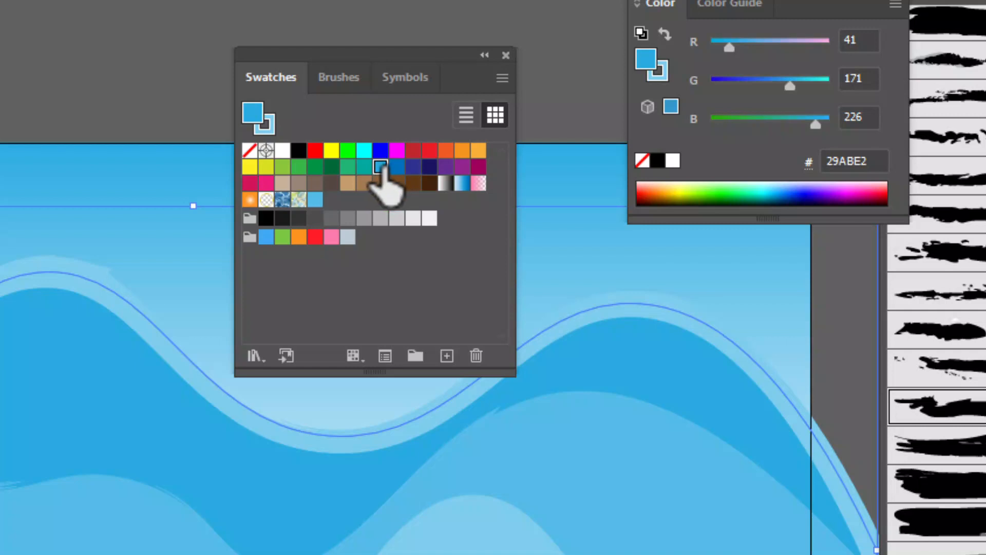
{"action": "key", "text": "x"}
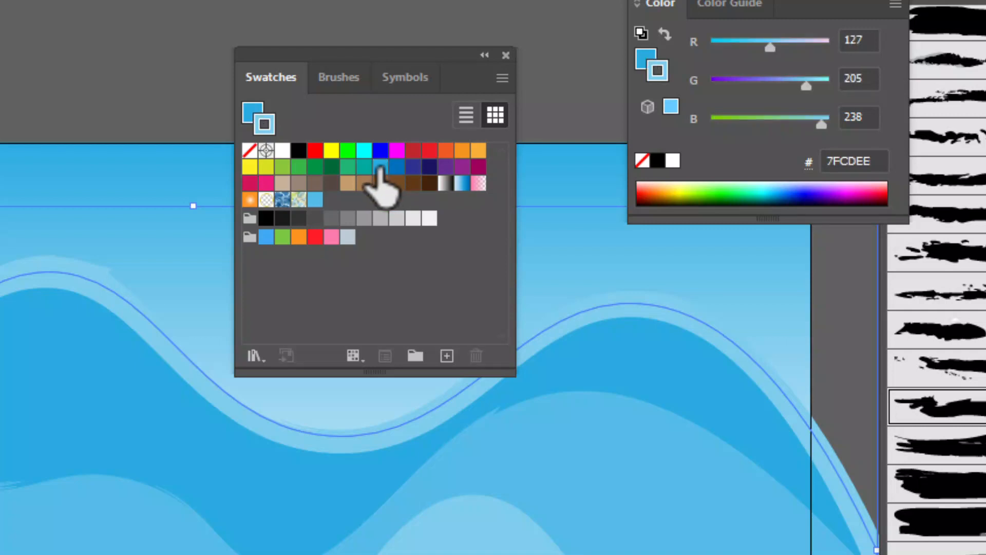
{"action": "left_click", "coordinate": [380, 166]}
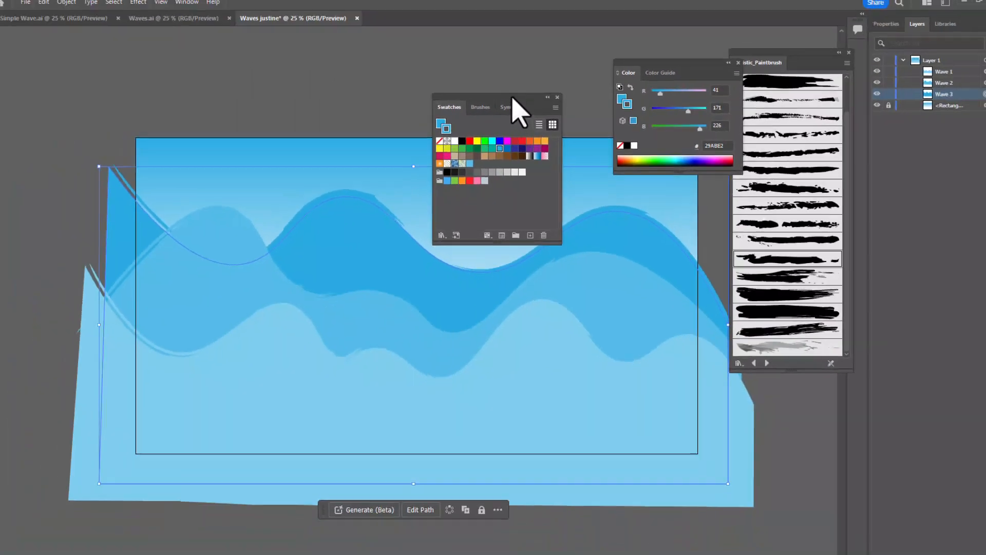
{"action": "mouse_move", "coordinate": [512, 98]}
{"action": "left_mouse_down"}
{"action": "mouse_move", "coordinate": [815, 190]}
{"action": "mouse_move", "coordinate": [863, 190]}
{"action": "mouse_move", "coordinate": [856, 182]}
{"action": "left_mouse_up"}
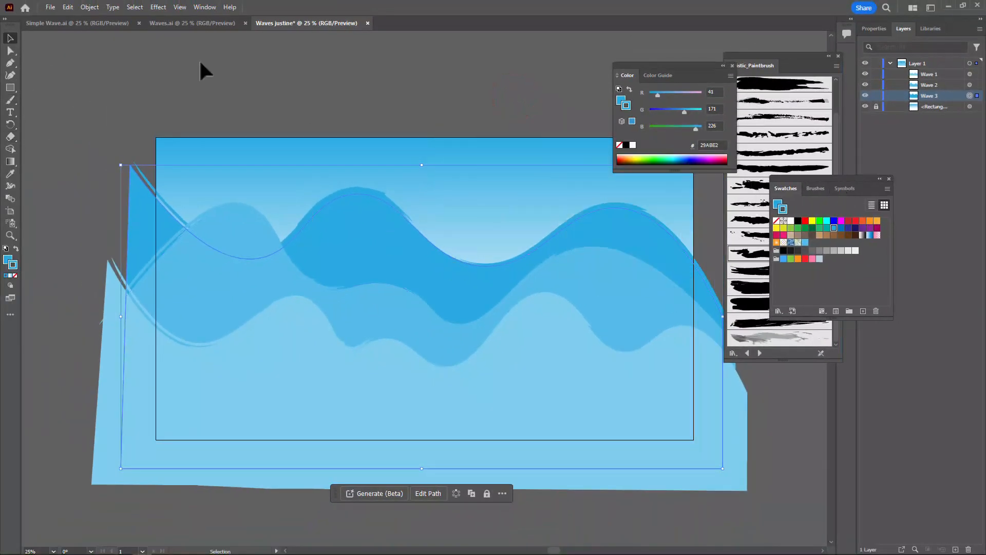
{"action": "left_click", "coordinate": [164, 57]}
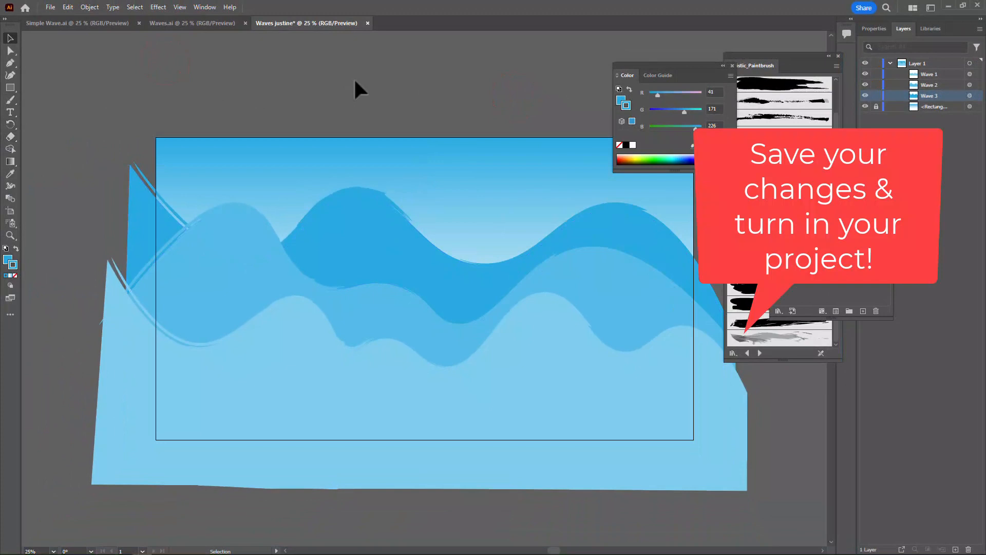